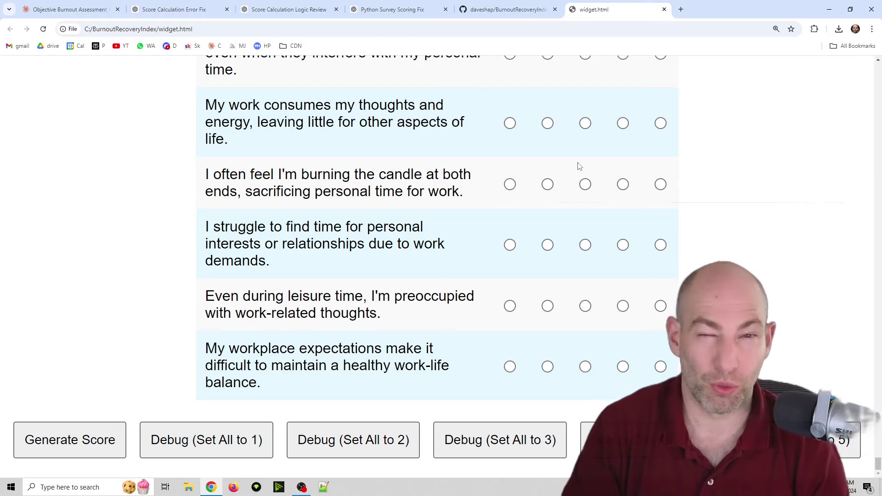
# Step: Scroll through the Burnout Recovery Index survey questions in widget.html
pyautogui.scroll(20, 608, 256)
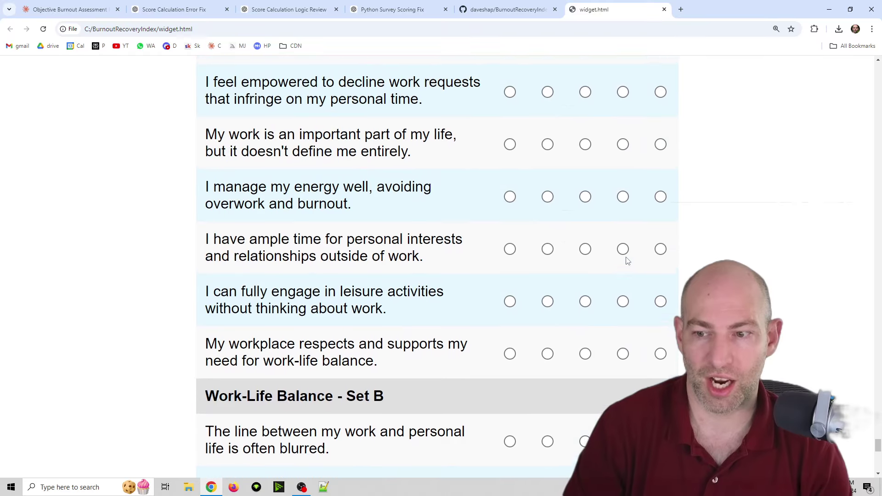
pyautogui.scroll(12, 633, 262)
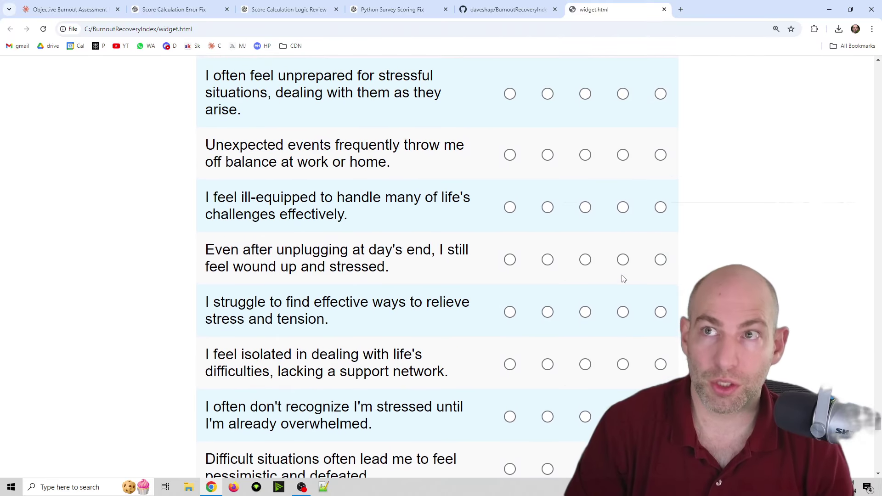
pyautogui.scroll(5, 437, 267)
pyautogui.moveTo(876, 418); pyautogui.dragTo(878, 87)
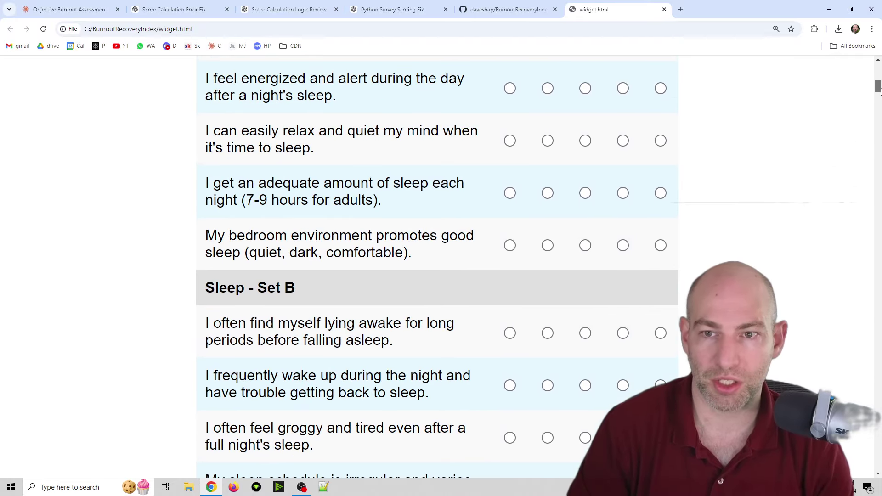
pyautogui.scroll(10, 730, 193)
pyautogui.scroll(1, 725, 227)
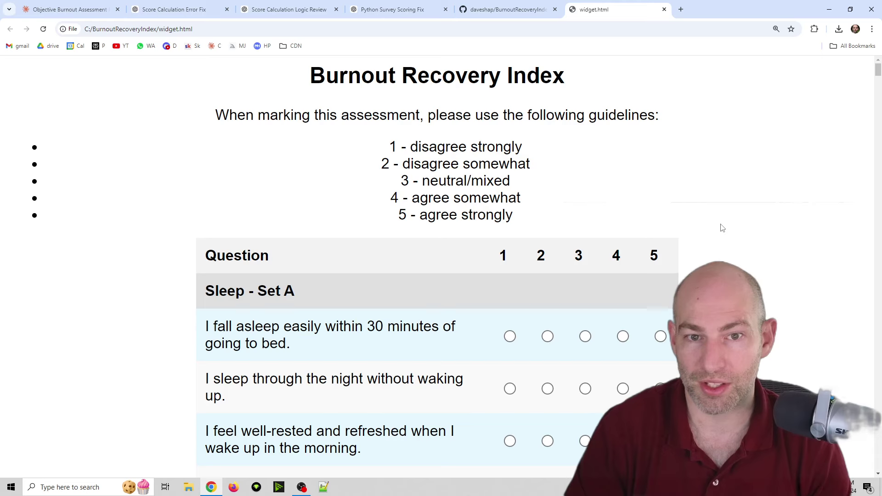
pyautogui.scroll(-12, 715, 243)
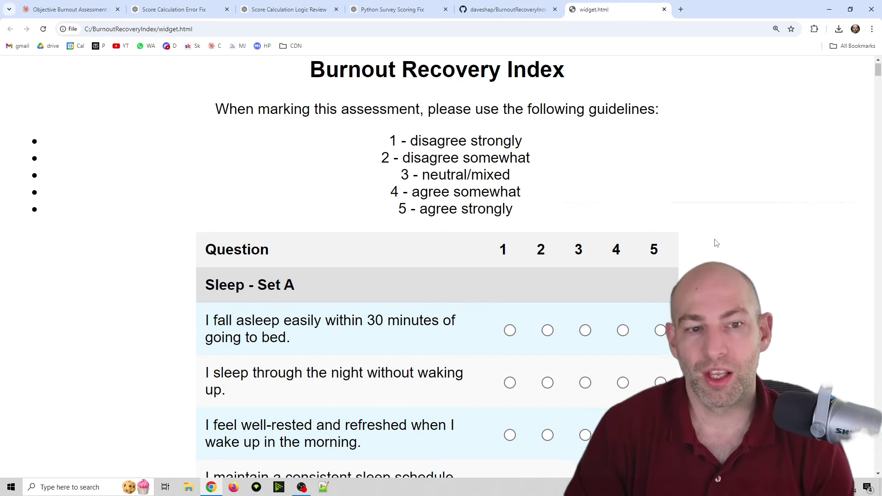
pyautogui.scroll(-17, 714, 244)
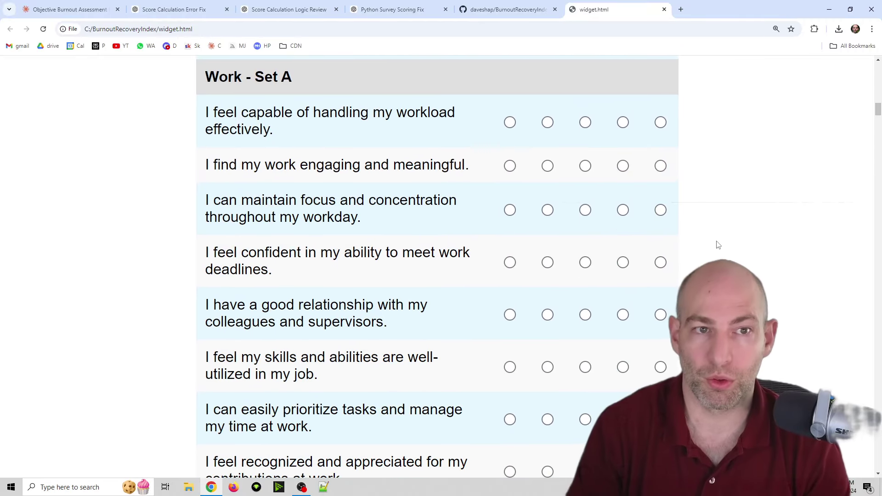
pyautogui.scroll(20, 714, 260)
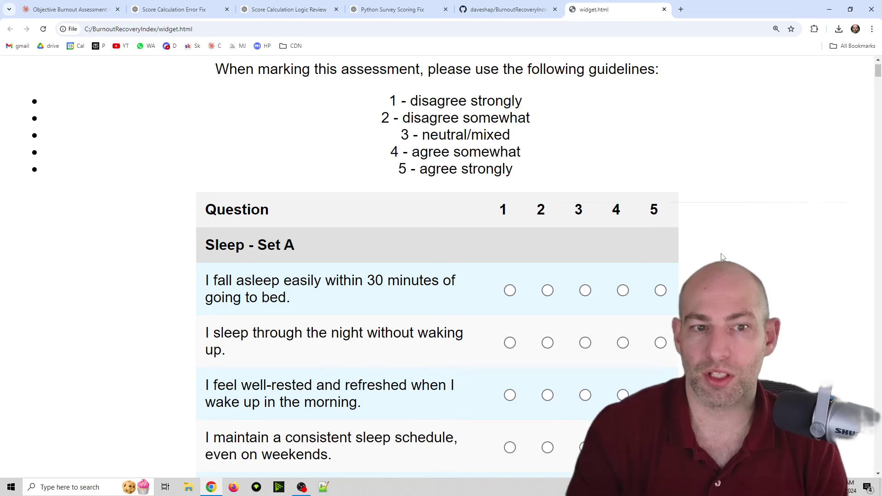
# Step: Set every answer to 1 with the Debug (Set All to 1) button and check the ratings
pyautogui.scroll(-7, 666, 202)
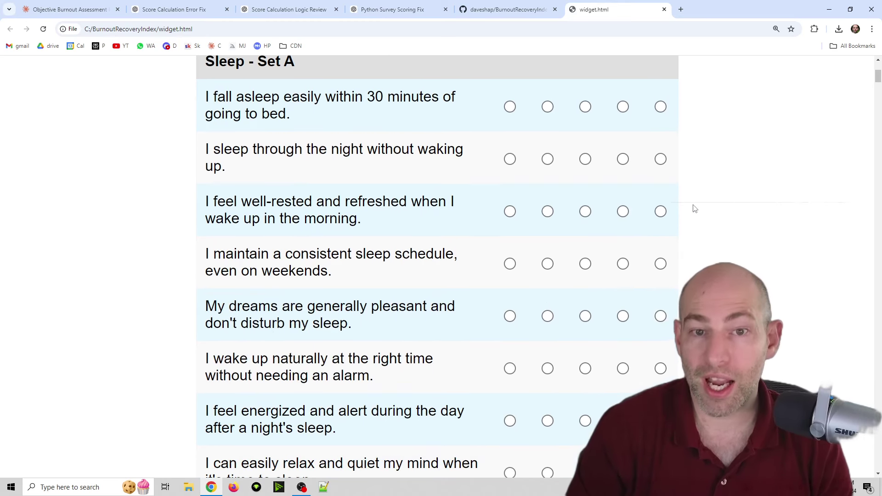
pyautogui.scroll(-20, 706, 198)
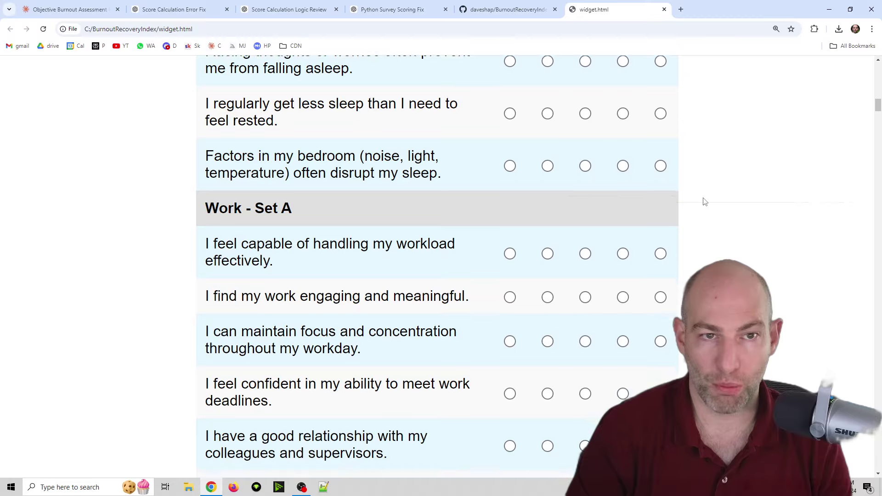
pyautogui.scroll(-20, 705, 202)
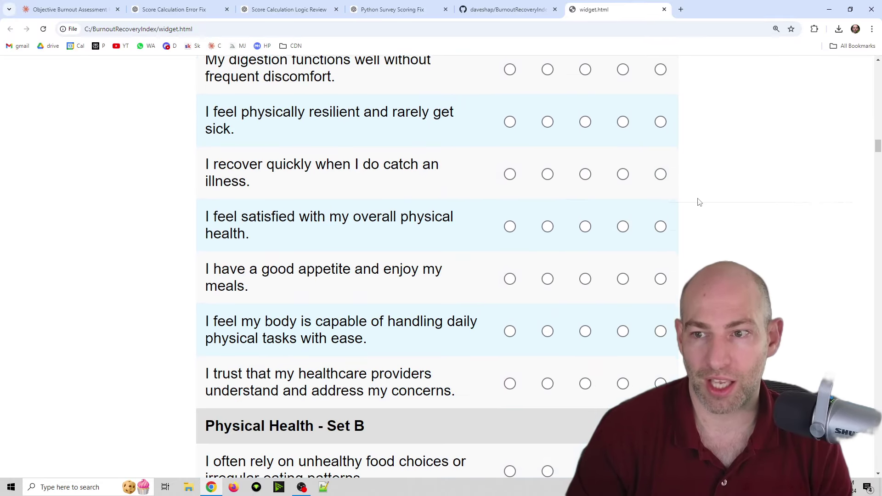
pyautogui.scroll(-20, 699, 199)
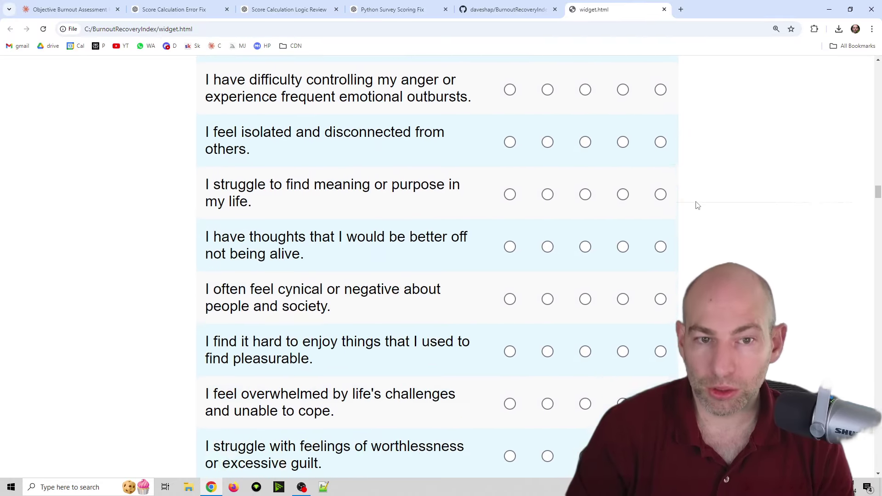
pyautogui.scroll(-20, 702, 203)
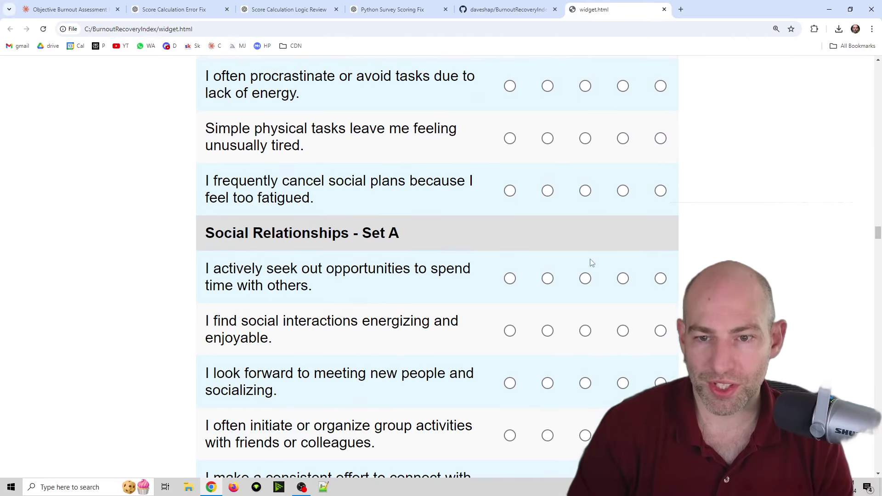
pyautogui.scroll(-11, 543, 271)
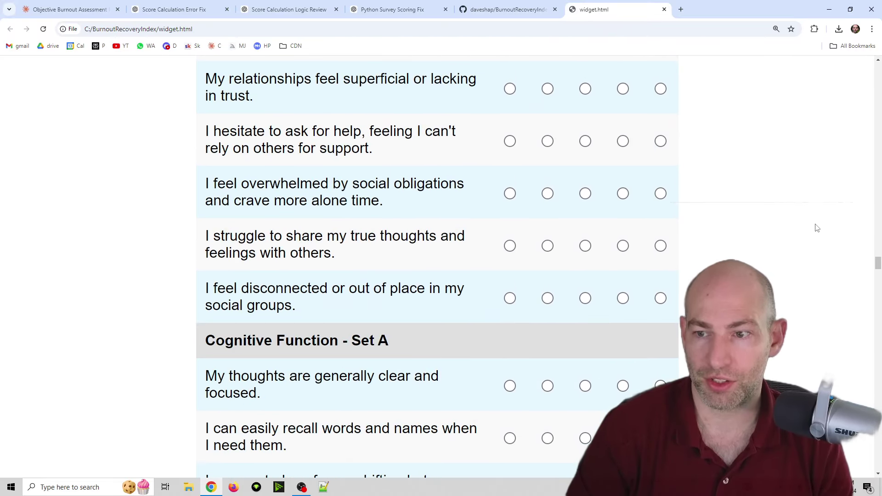
pyautogui.moveTo(878, 265); pyautogui.dragTo(879, 464)
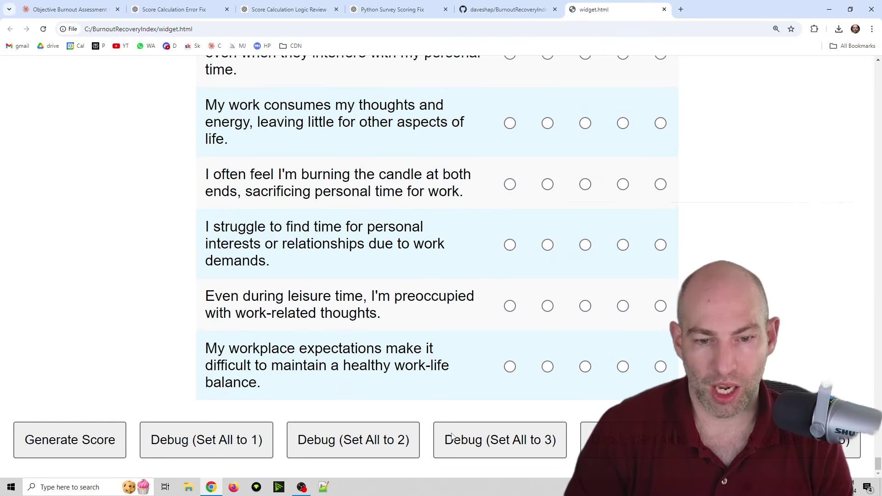
pyautogui.click(207, 440)
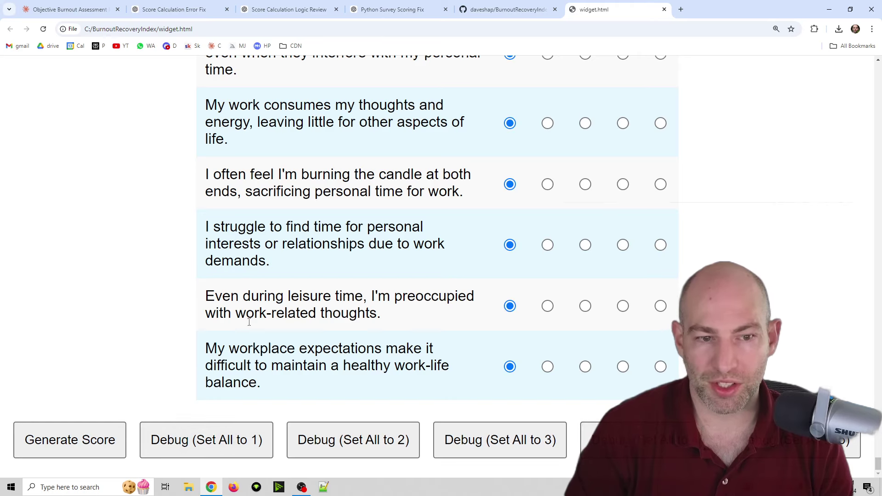
pyautogui.scroll(15, 523, 260)
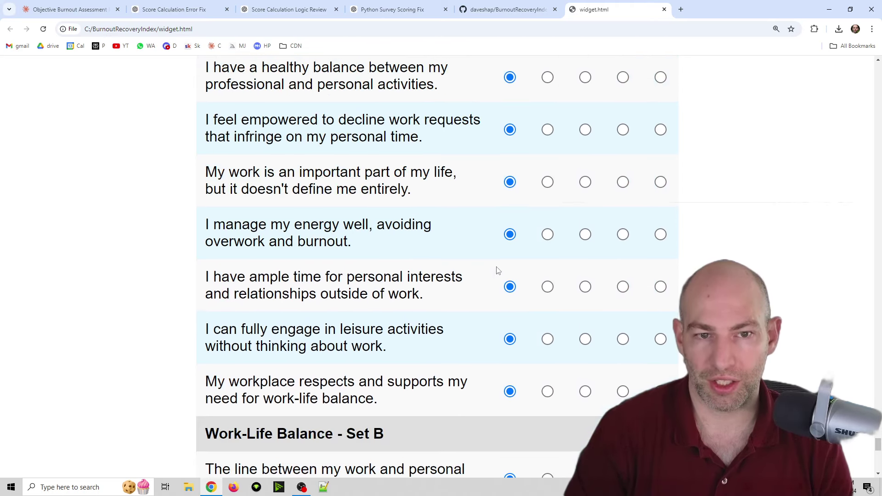
pyautogui.scroll(3, 587, 286)
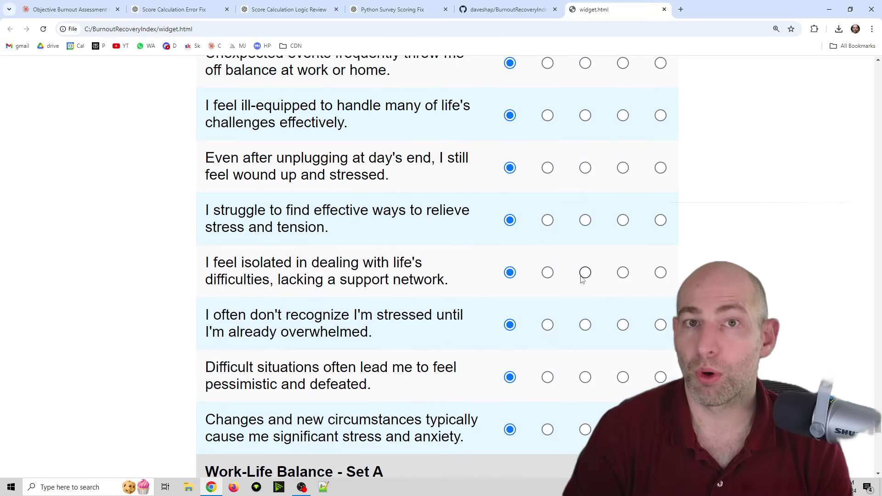
pyautogui.scroll(-20, 581, 291)
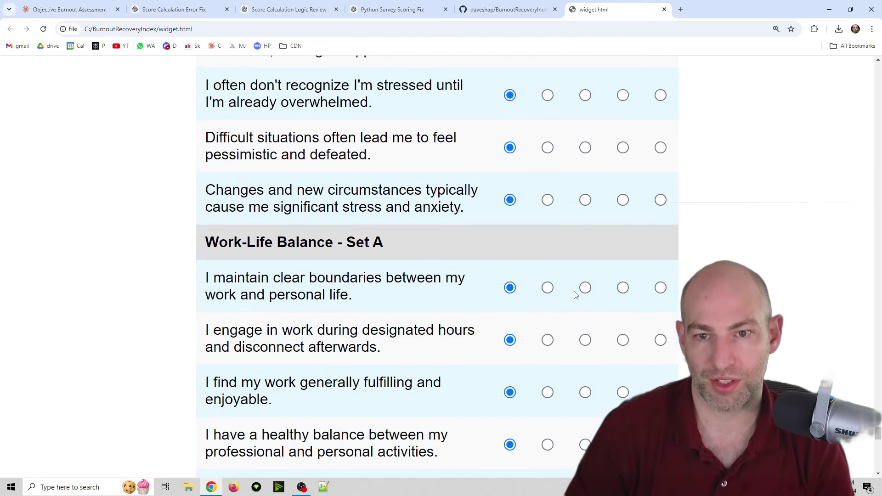
pyautogui.scroll(-3, 578, 290)
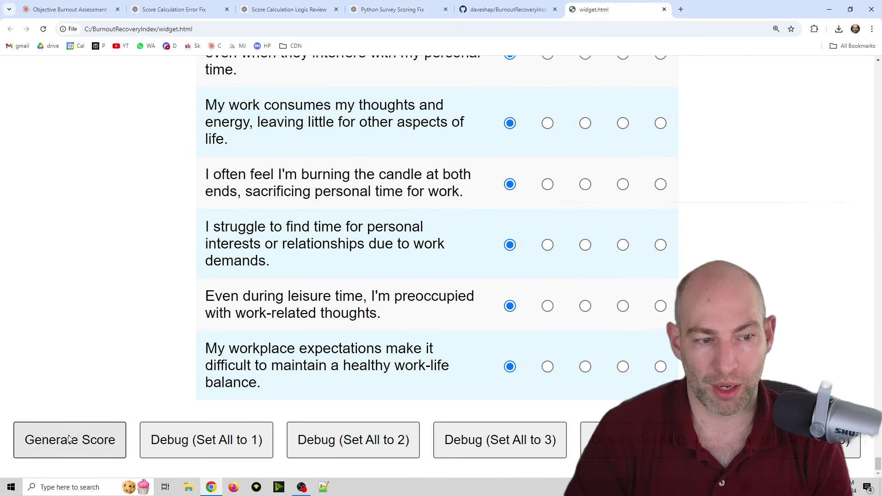
# Step: Generate the scores and confirm each category and the aggregate read 50.00 / 100
pyautogui.click(70, 439)
pyautogui.scroll(-5, 287, 356)
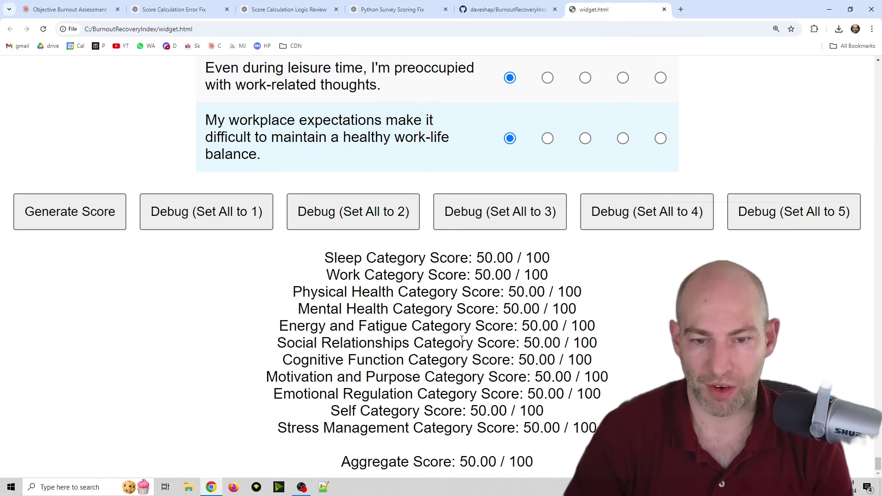
pyautogui.scroll(6, 544, 309)
pyautogui.scroll(-6, 543, 303)
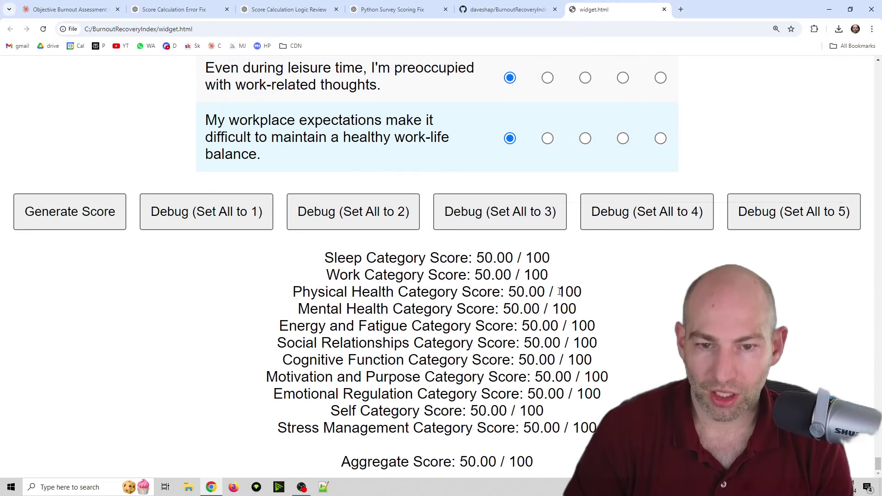
pyautogui.moveTo(323, 281); pyautogui.dragTo(580, 420)
pyautogui.click(581, 420)
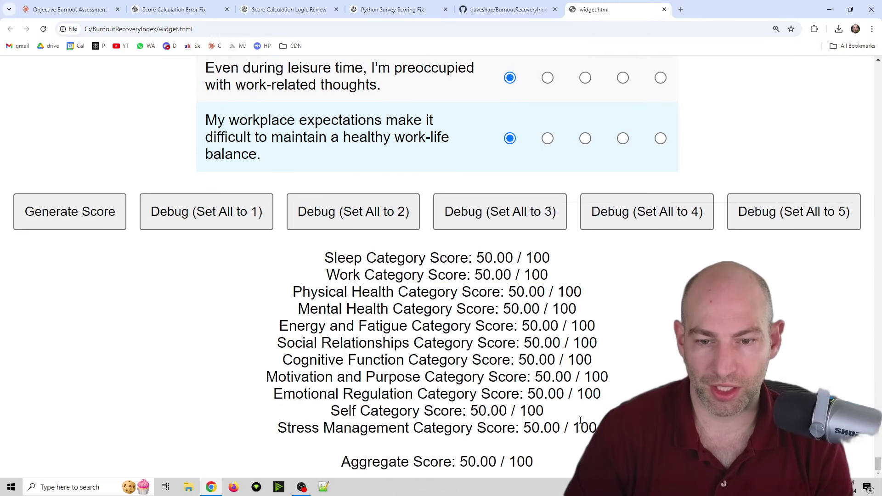
pyautogui.scroll(5, 563, 395)
pyautogui.scroll(-5, 559, 391)
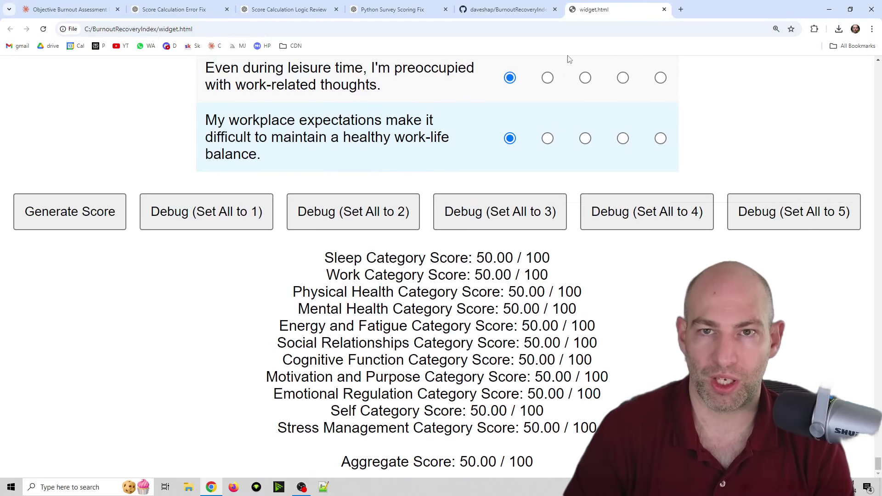
pyautogui.scroll(10, 522, 317)
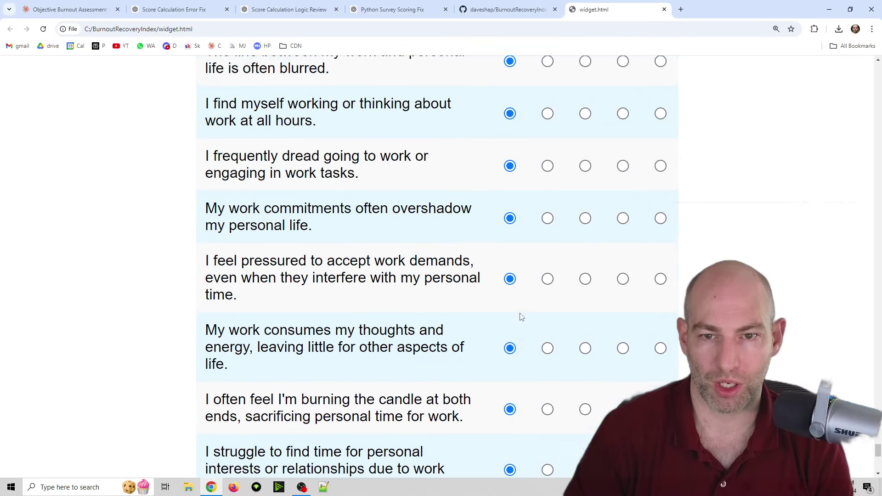
pyautogui.scroll(7, 521, 317)
pyautogui.scroll(4, 514, 308)
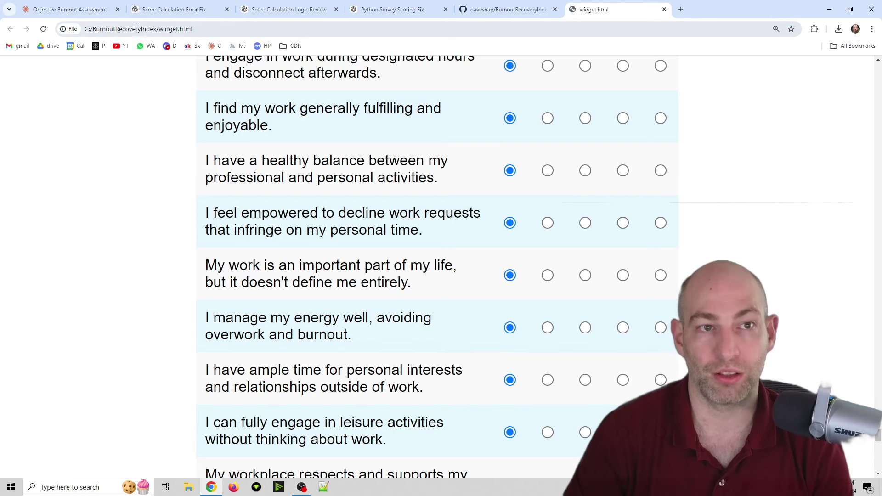
pyautogui.scroll(-20, 573, 199)
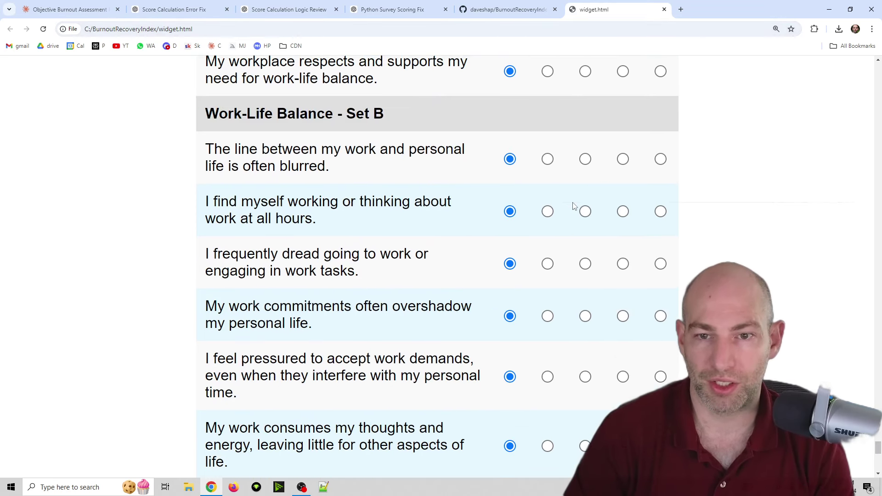
pyautogui.scroll(-3, 574, 210)
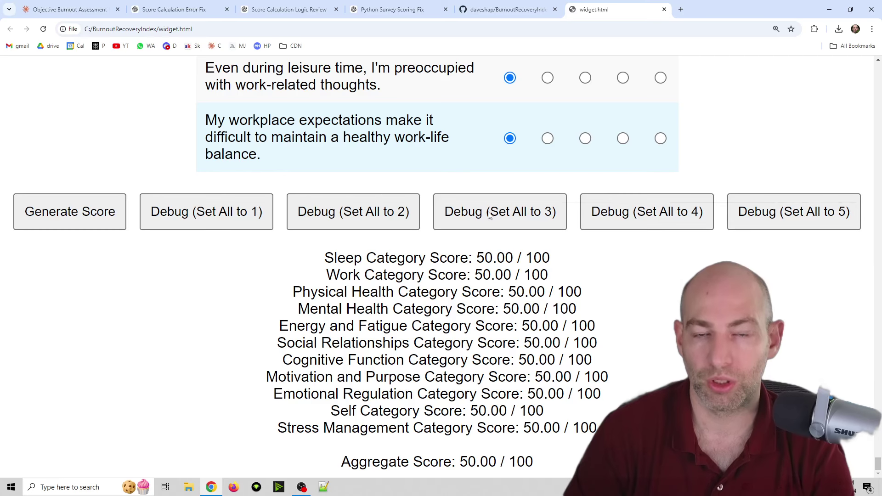
pyautogui.scroll(9, 607, 217)
pyautogui.scroll(-8, 531, 266)
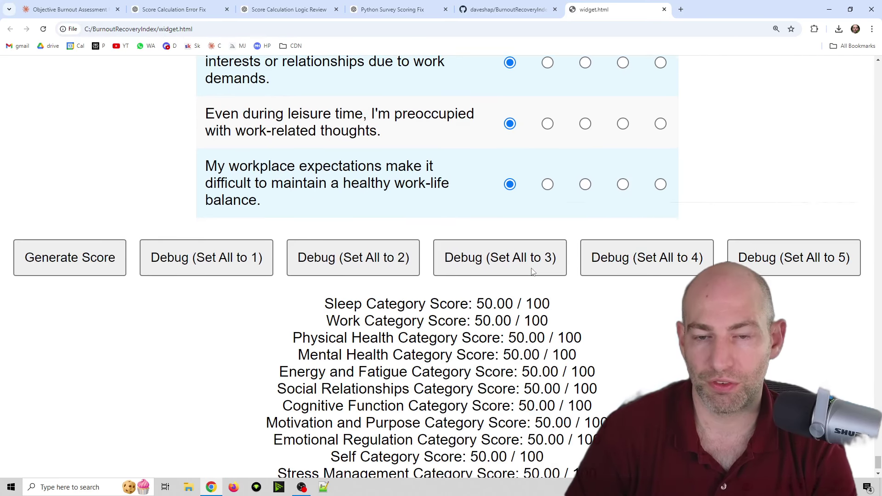
# Step: Set every survey answer to 3 (neutral) with the debug button
pyautogui.click(531, 272)
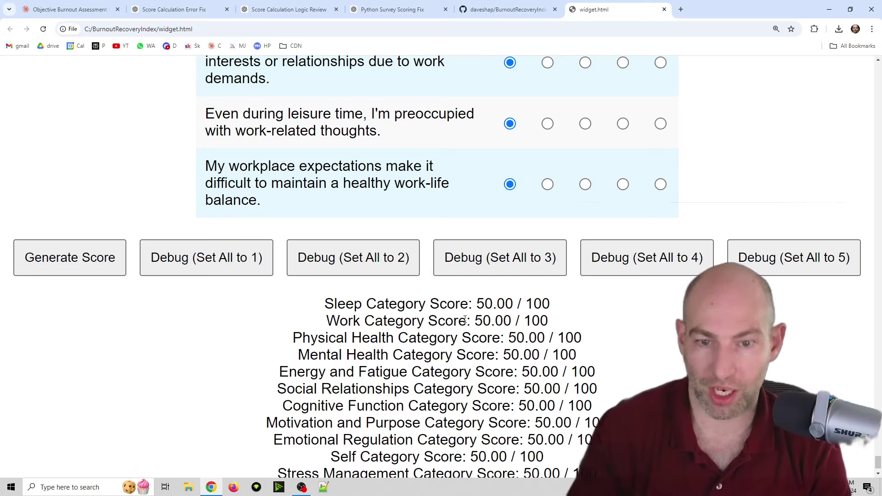
pyautogui.scroll(18, 439, 260)
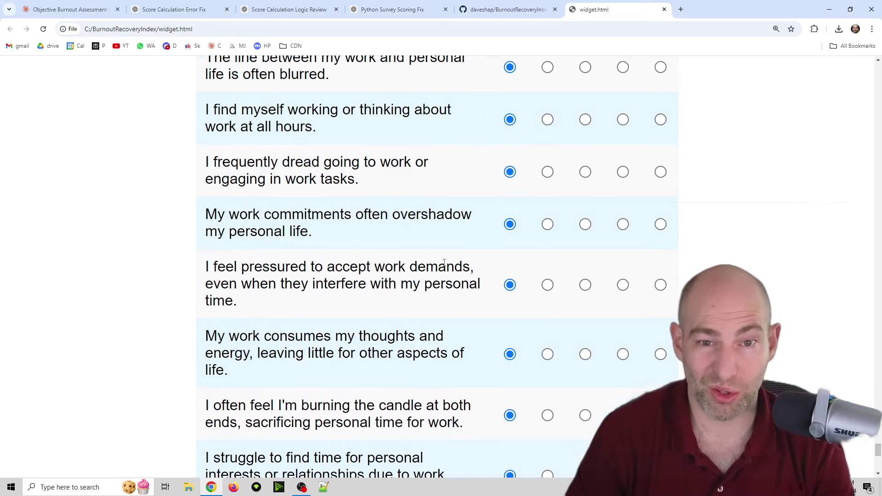
pyautogui.scroll(20, 448, 268)
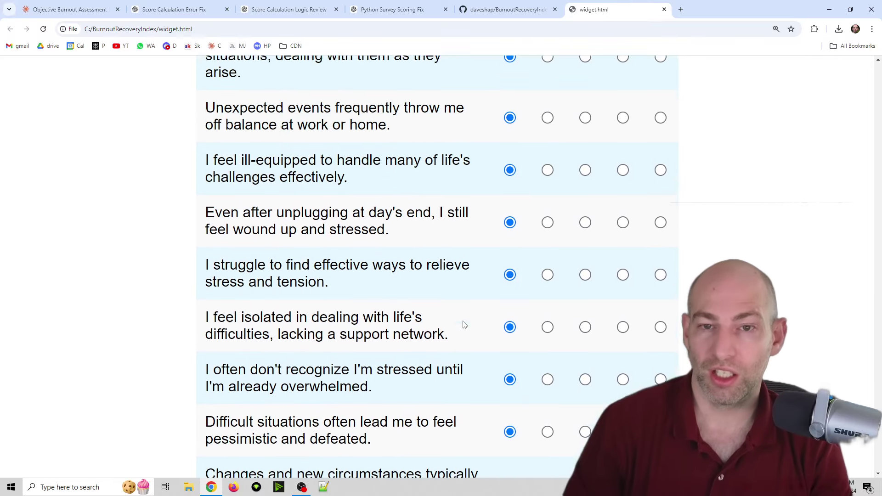
pyautogui.scroll(1, 547, 209)
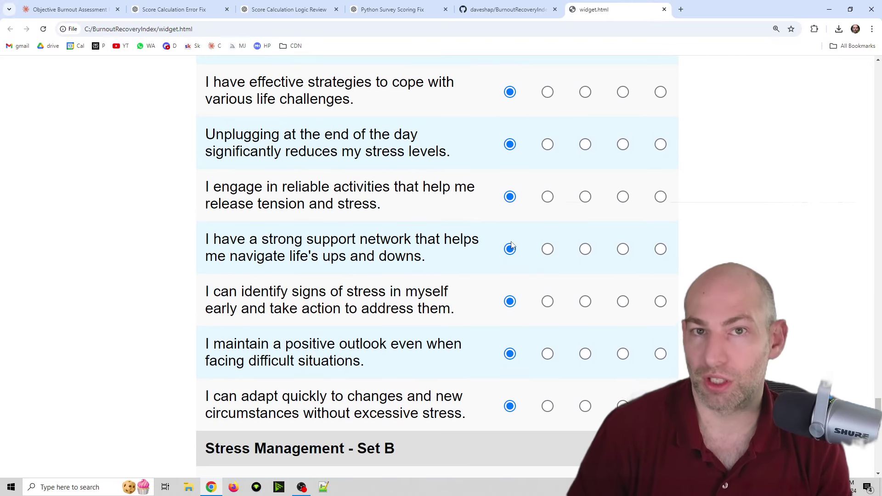
pyautogui.scroll(20, 528, 294)
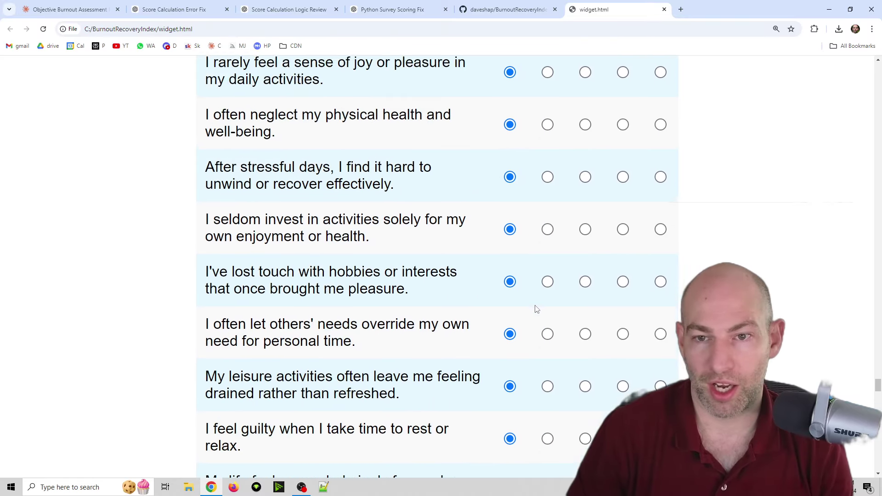
# Step: Go to the BurnoutRecoveryIndex GitHub repository tab
pyautogui.scroll(15, 529, 303)
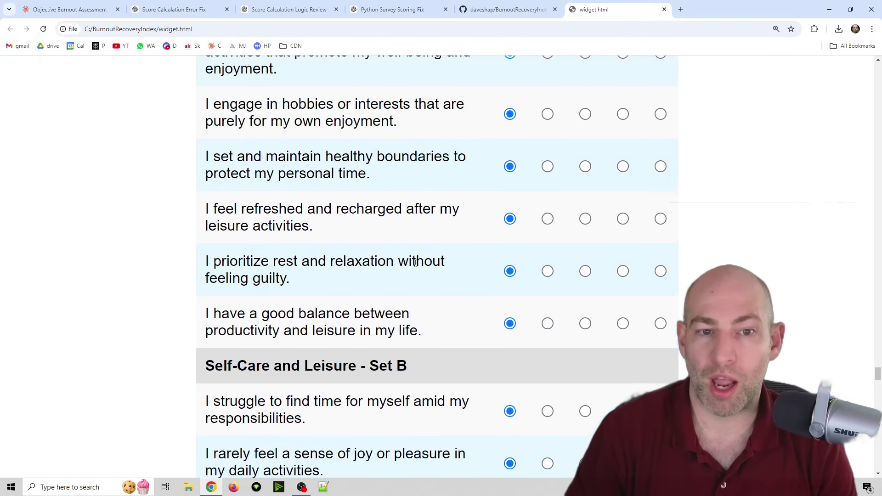
pyautogui.scroll(20, 437, 281)
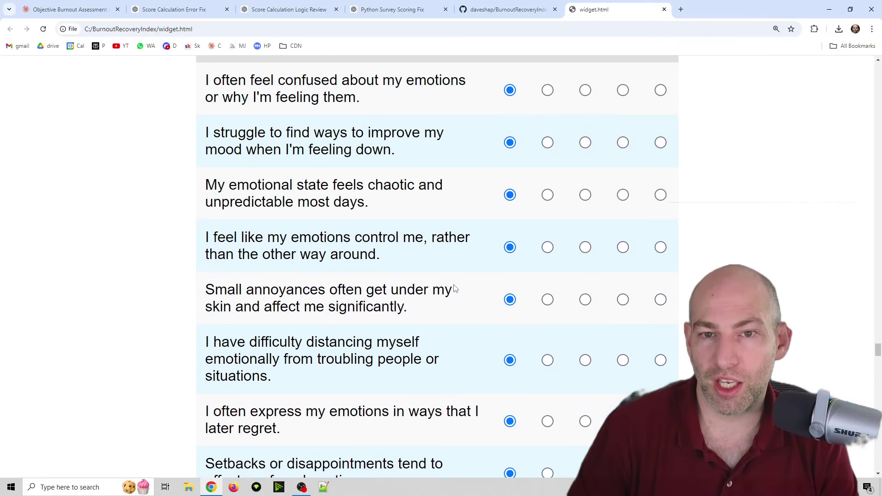
pyautogui.scroll(20, 455, 287)
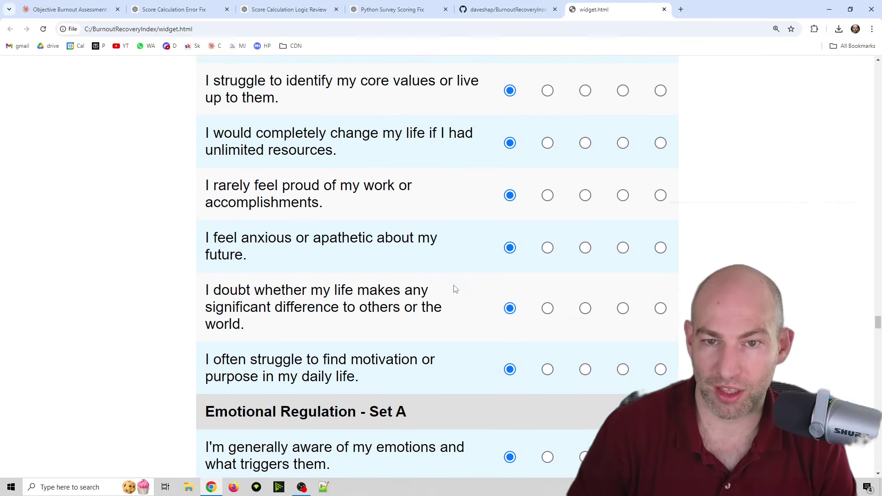
pyautogui.scroll(9, 454, 285)
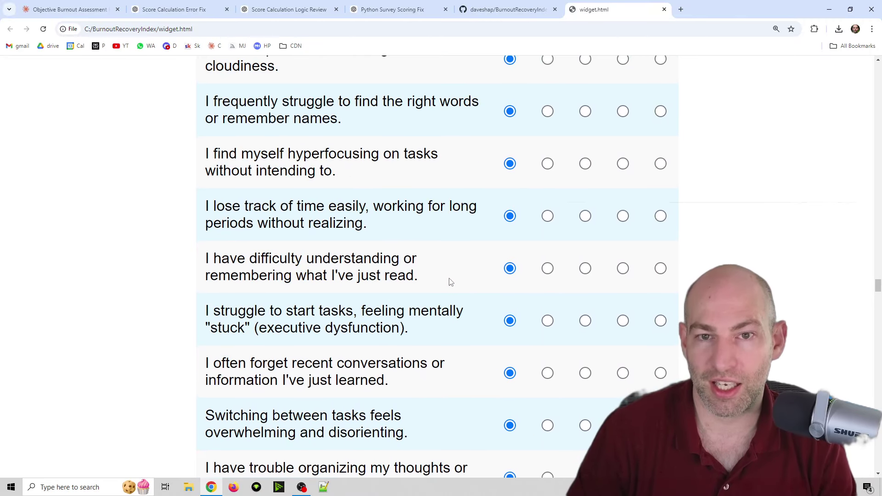
pyautogui.scroll(20, 452, 282)
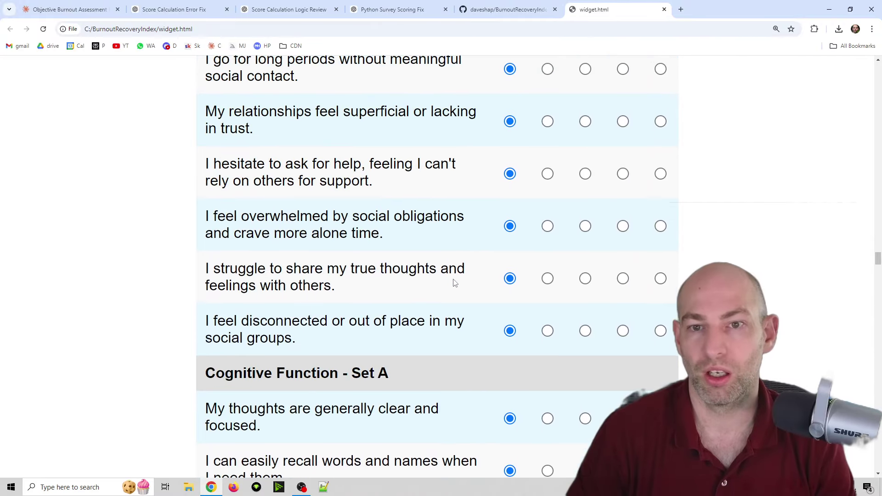
pyautogui.scroll(20, 454, 280)
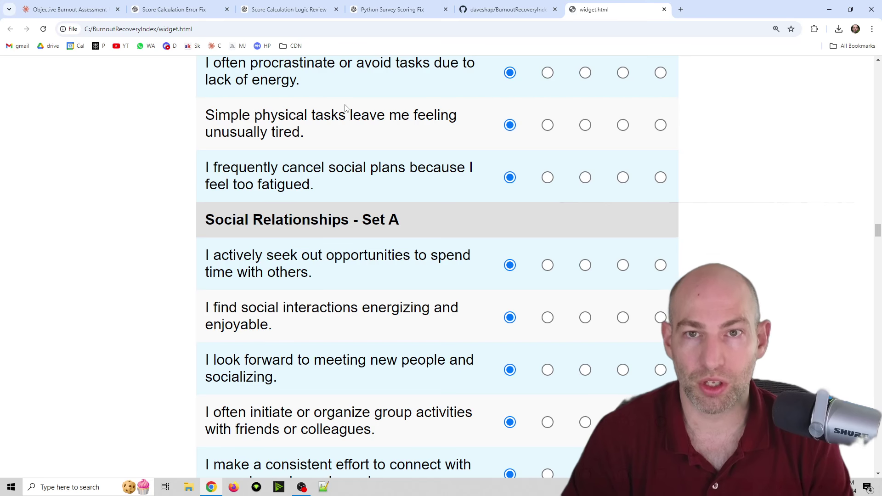
pyautogui.click(506, 10)
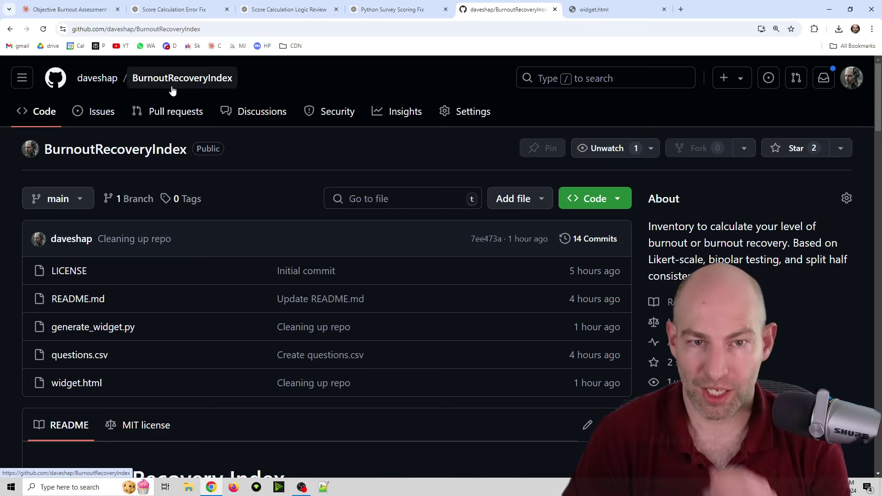
pyautogui.scroll(-2, 612, 275)
pyautogui.scroll(2, 616, 279)
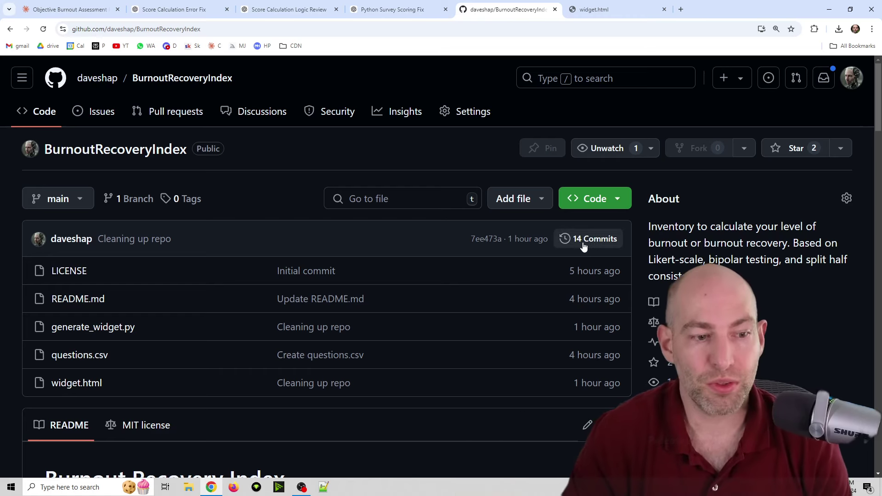
# Step: Highlight the README's whole Purpose paragraph
pyautogui.scroll(-10, 547, 271)
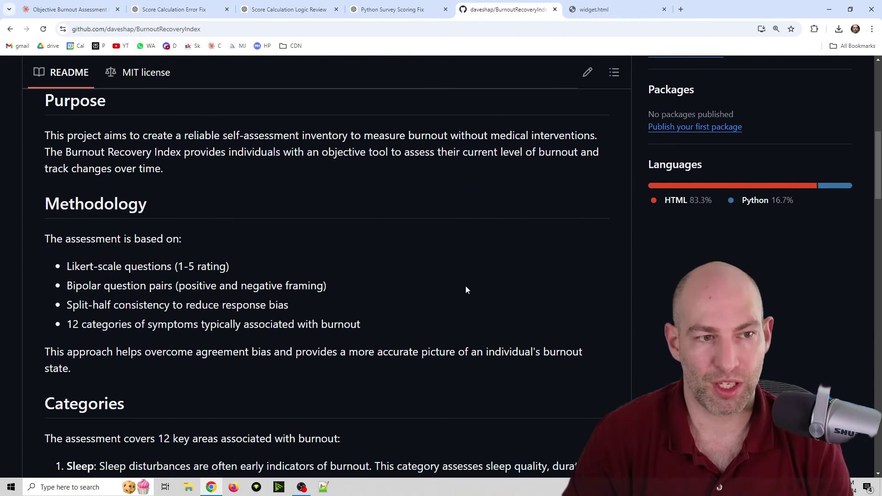
pyautogui.scroll(1, 466, 290)
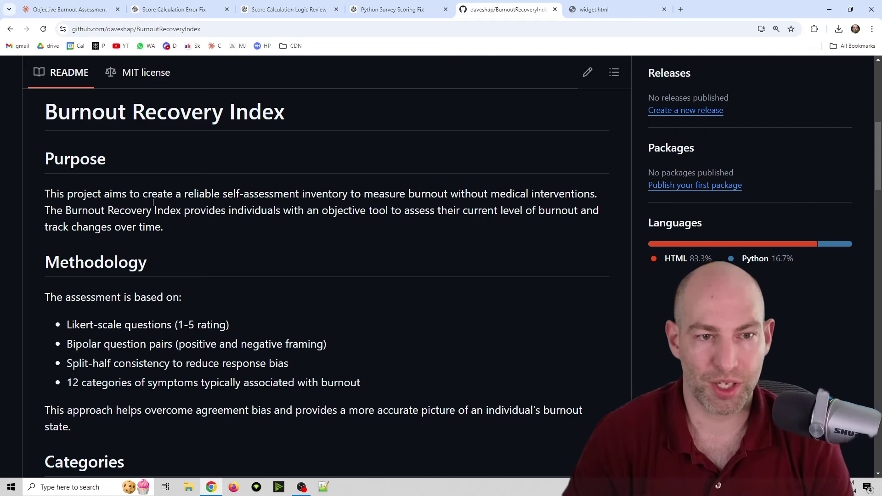
pyautogui.scroll(-1, 271, 230)
pyautogui.scroll(1, 255, 224)
pyautogui.moveTo(84, 194); pyautogui.dragTo(304, 228)
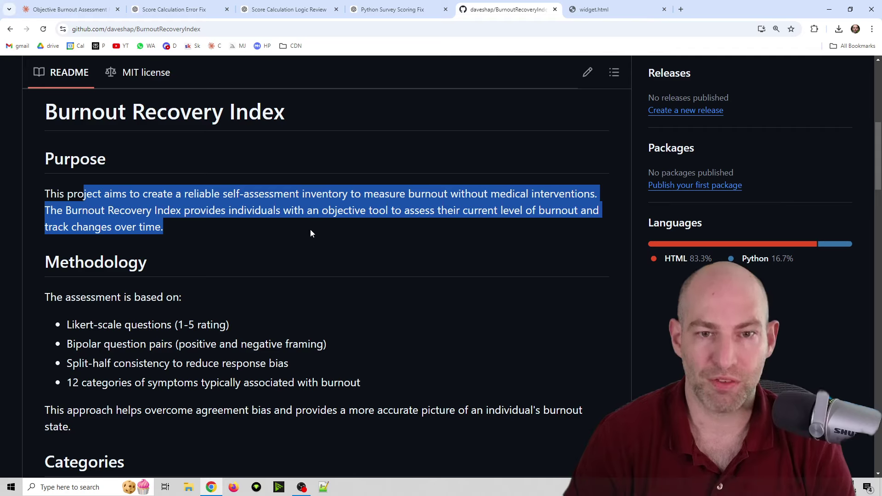
pyautogui.click(389, 201)
pyautogui.tripleClick(374, 203)
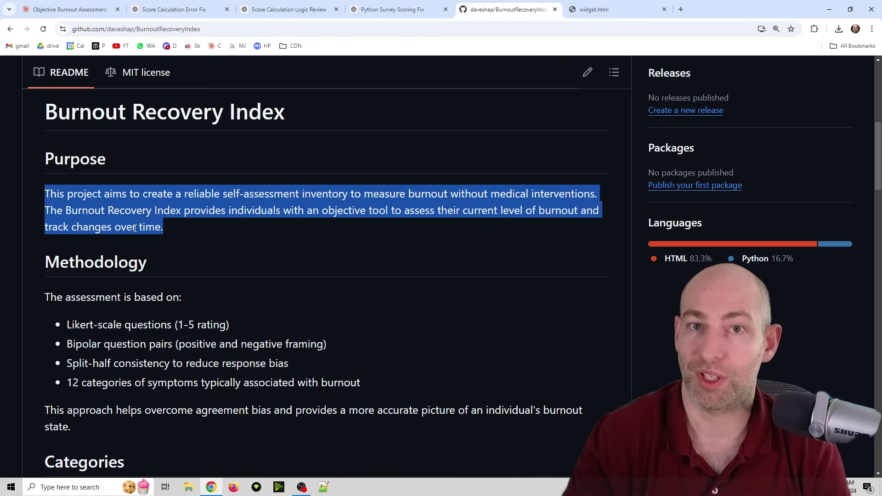
# Step: Highlight the Methodology bullet about the 12 categories of symptoms
pyautogui.scroll(-2, 132, 226)
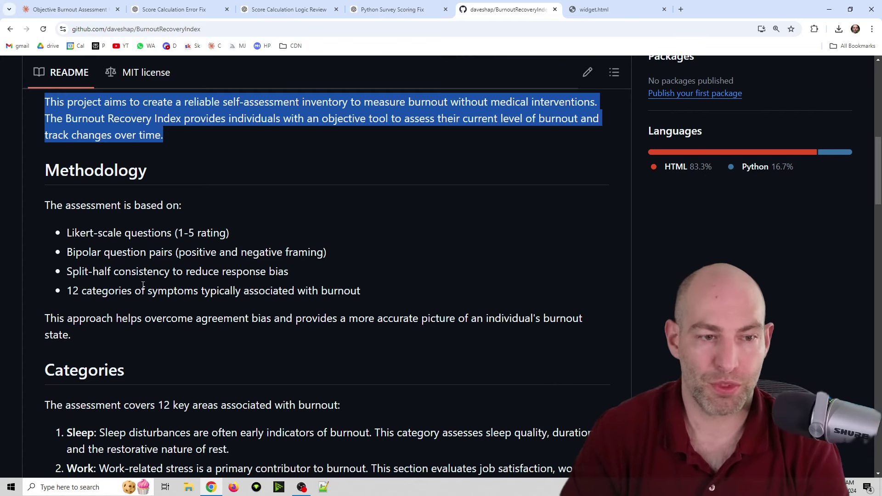
pyautogui.moveTo(90, 232); pyautogui.dragTo(254, 293)
pyautogui.click(156, 289)
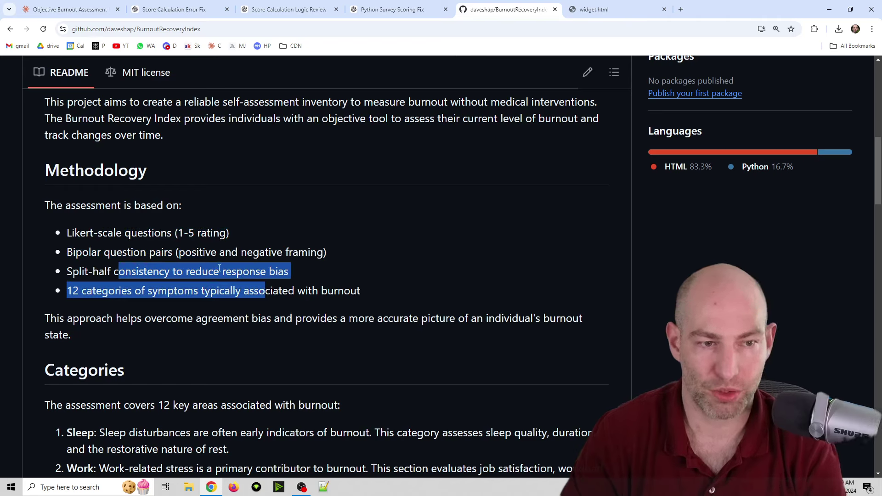
pyautogui.click(114, 301)
pyautogui.moveTo(67, 291); pyautogui.dragTo(231, 293)
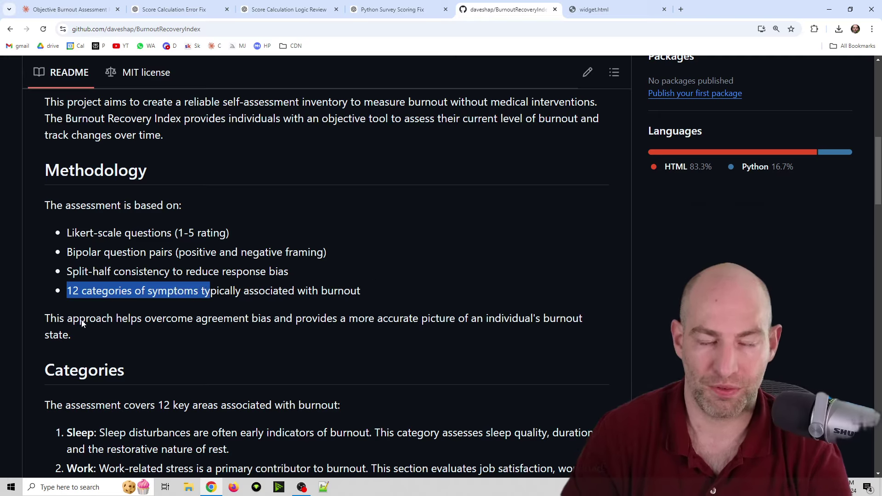
pyautogui.scroll(-6, 244, 256)
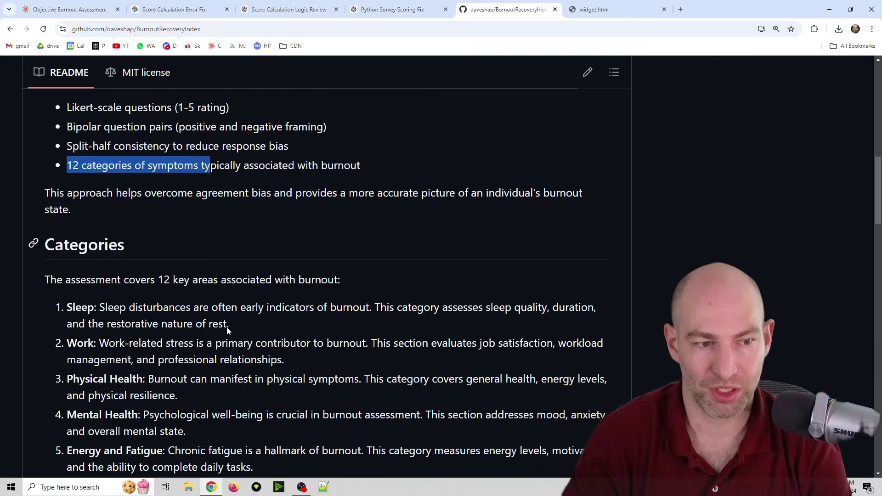
pyautogui.scroll(1, 277, 310)
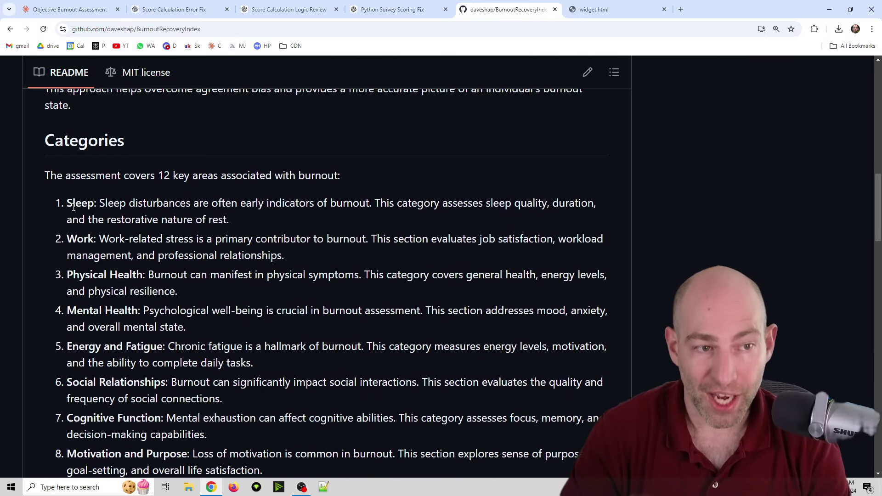
pyautogui.moveTo(74, 207)
pyautogui.mouseDown()
pyautogui.moveTo(124, 231)
pyautogui.moveTo(152, 275)
pyautogui.moveTo(66, 206)
pyautogui.mouseUp()
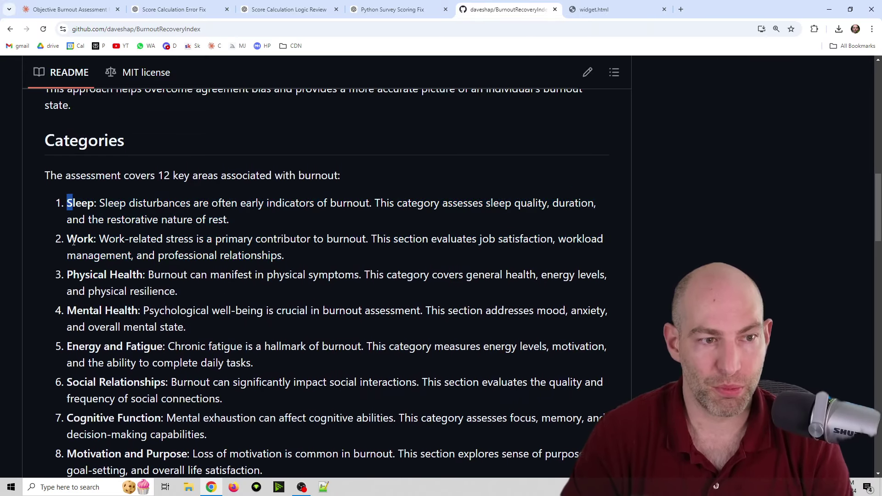
pyautogui.moveTo(73, 240); pyautogui.dragTo(130, 240)
pyautogui.moveTo(90, 275); pyautogui.dragTo(154, 275)
pyautogui.moveTo(88, 310); pyautogui.dragTo(143, 310)
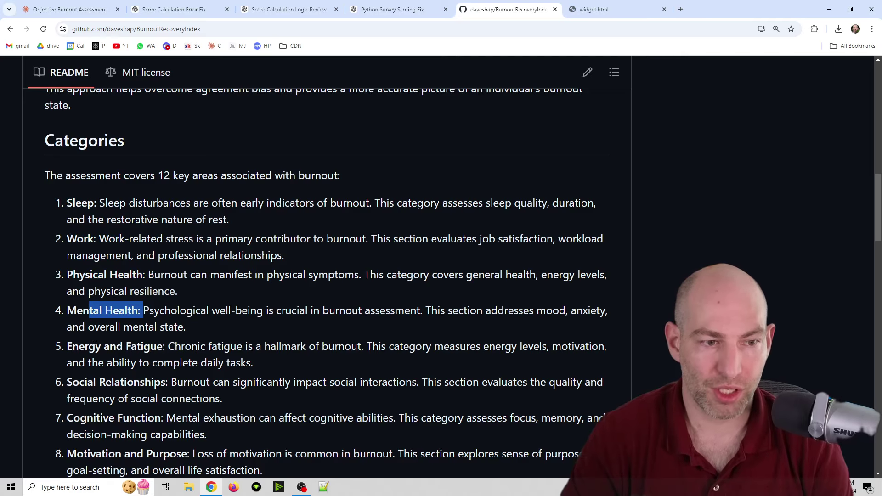
pyautogui.moveTo(72, 346); pyautogui.dragTo(175, 346)
pyautogui.scroll(-1, 173, 342)
pyautogui.scroll(-2, 173, 342)
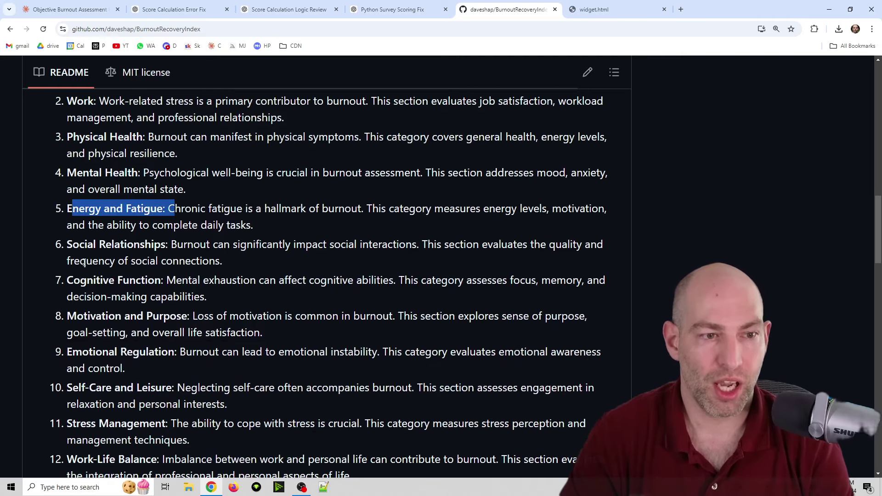
pyautogui.moveTo(162, 244); pyautogui.dragTo(132, 271)
pyautogui.moveTo(75, 280); pyautogui.dragTo(155, 280)
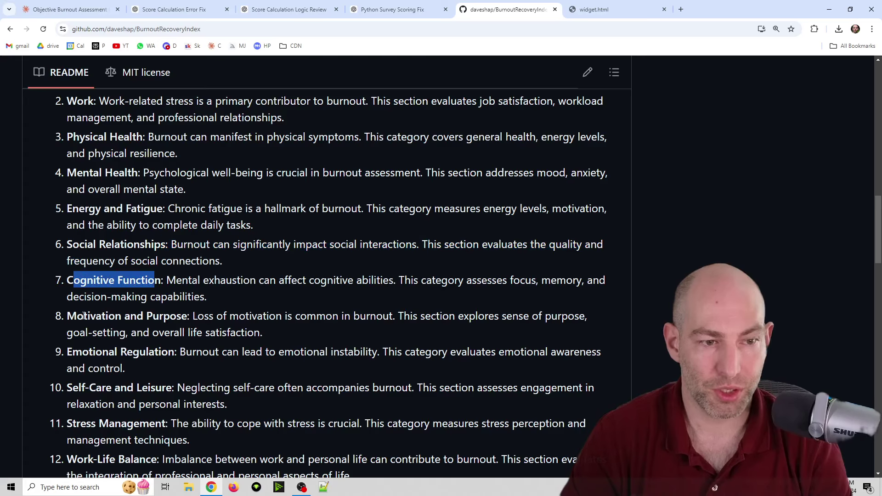
pyautogui.moveTo(84, 315); pyautogui.dragTo(197, 316)
pyautogui.moveTo(70, 352); pyautogui.dragTo(215, 352)
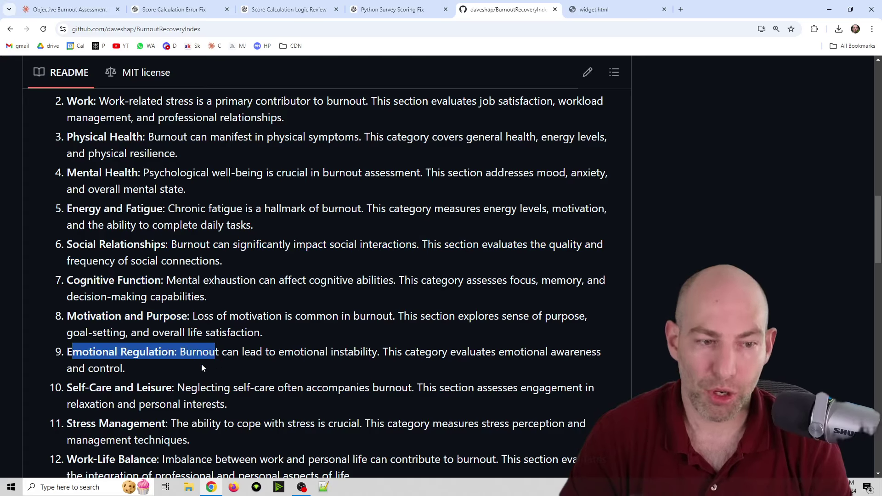
pyautogui.moveTo(77, 388); pyautogui.dragTo(192, 389)
pyautogui.scroll(-2, 138, 367)
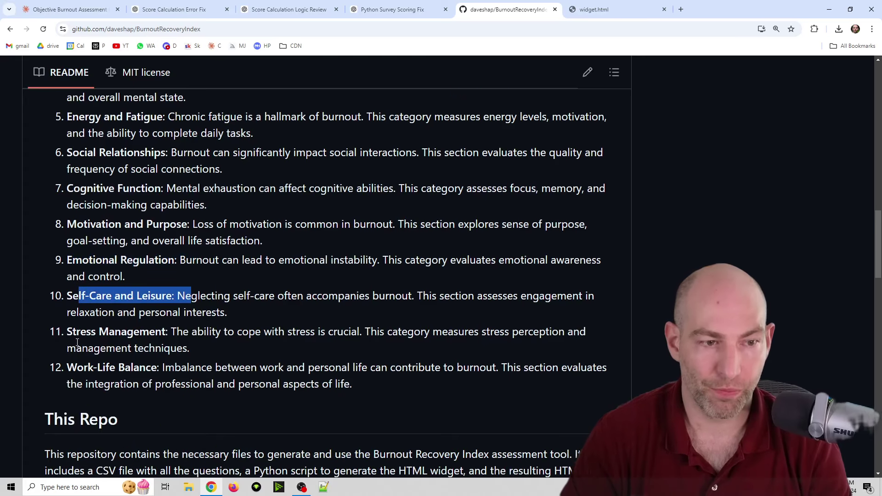
pyautogui.moveTo(77, 332); pyautogui.dragTo(185, 342)
pyautogui.moveTo(98, 370); pyautogui.dragTo(198, 369)
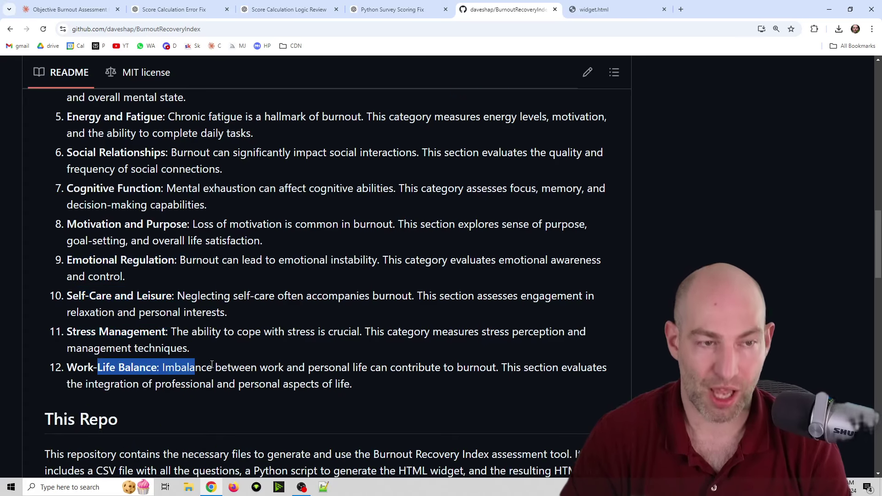
pyautogui.scroll(4, 269, 345)
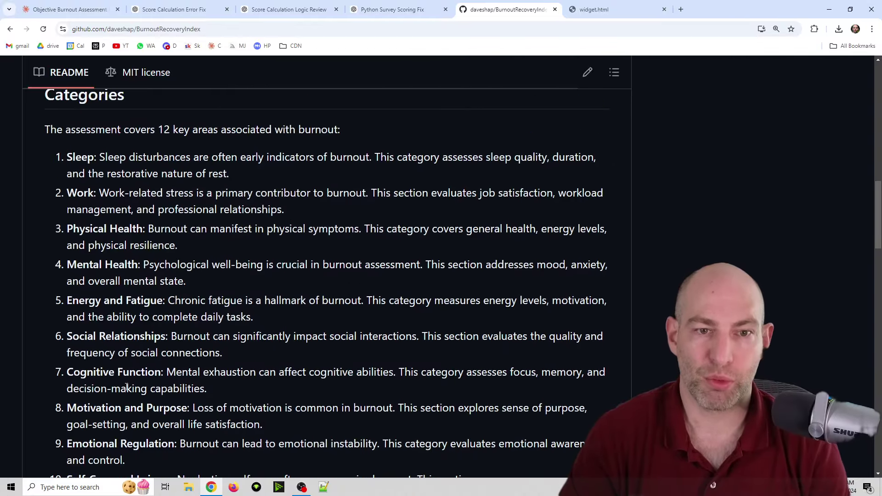
pyautogui.scroll(-6, 298, 373)
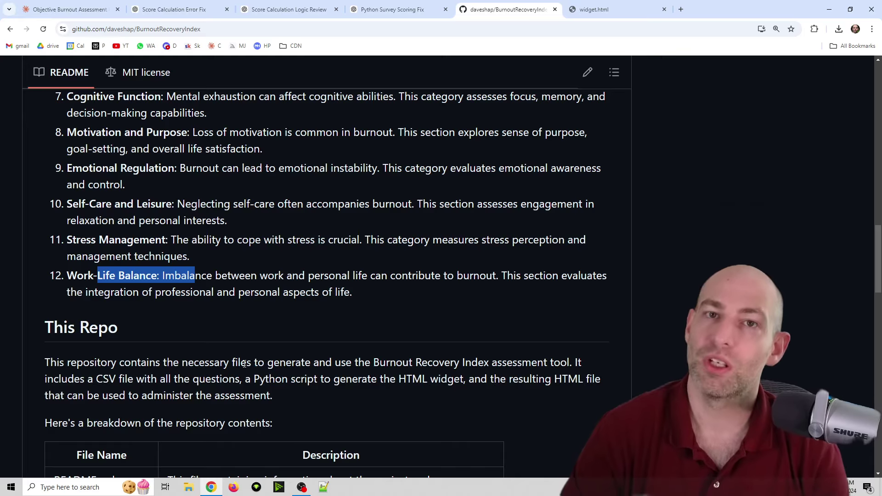
pyautogui.scroll(2, 257, 313)
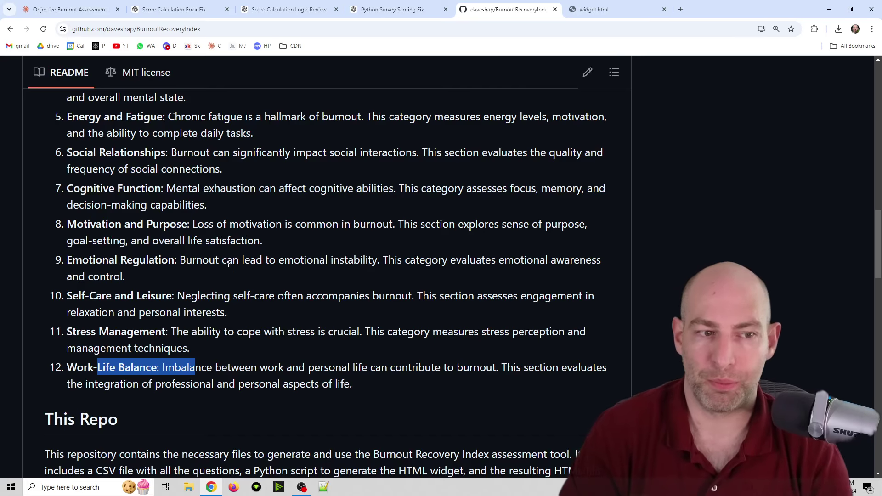
# Step: Scroll through the README's This Repo, Scoring and Results sections, then back up
pyautogui.scroll(3, 321, 248)
pyautogui.scroll(-5, 321, 248)
pyautogui.scroll(2, 322, 249)
pyautogui.scroll(-6, 322, 248)
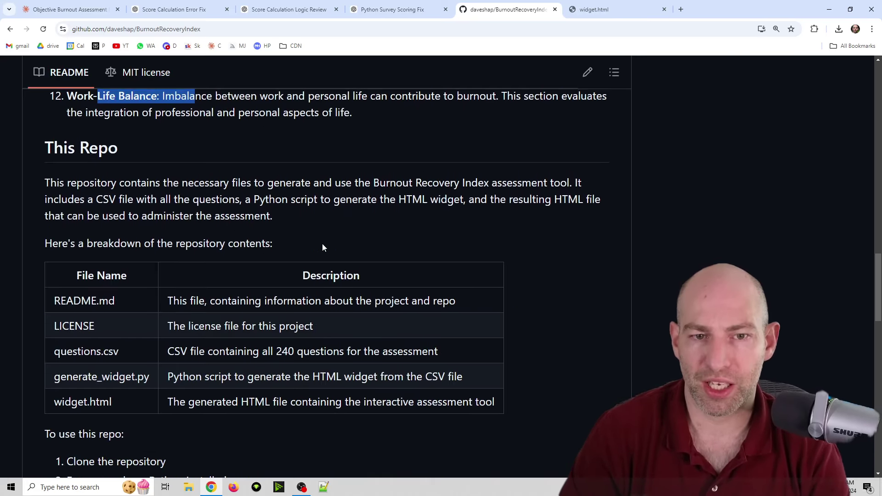
pyautogui.scroll(-1, 264, 265)
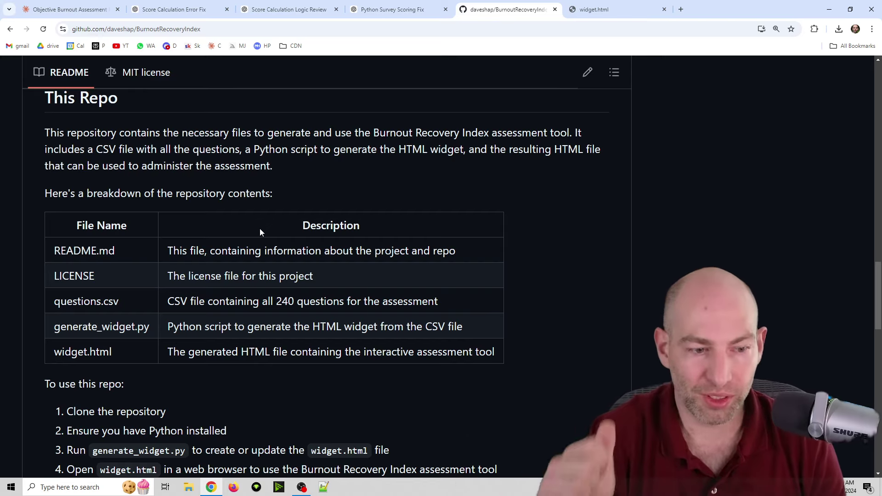
pyautogui.scroll(-12, 210, 180)
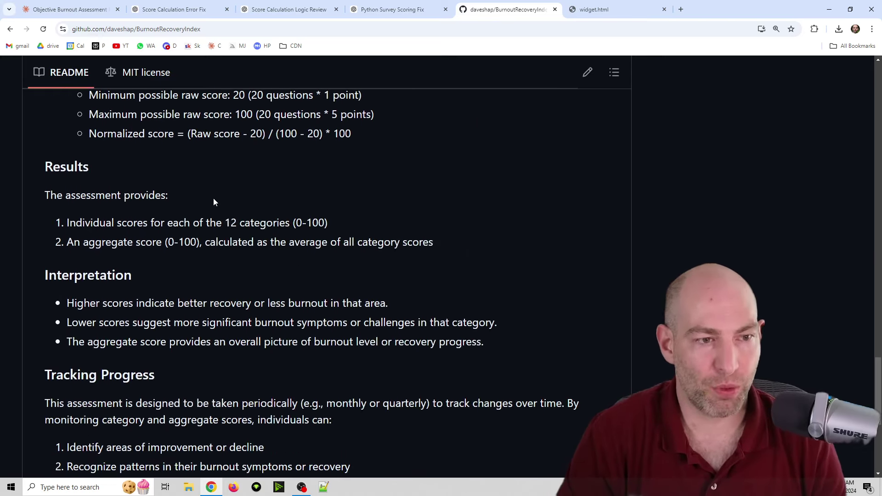
pyautogui.scroll(-6, 213, 202)
pyautogui.scroll(11, 414, 170)
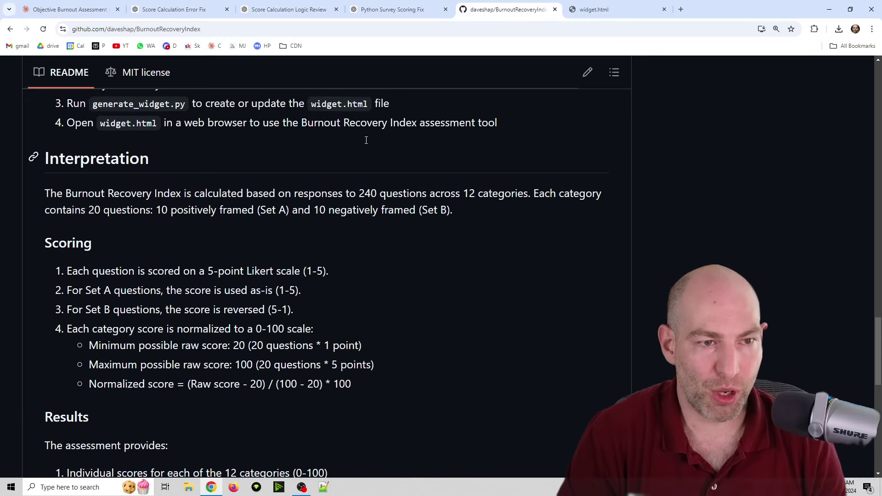
pyautogui.scroll(20, 366, 140)
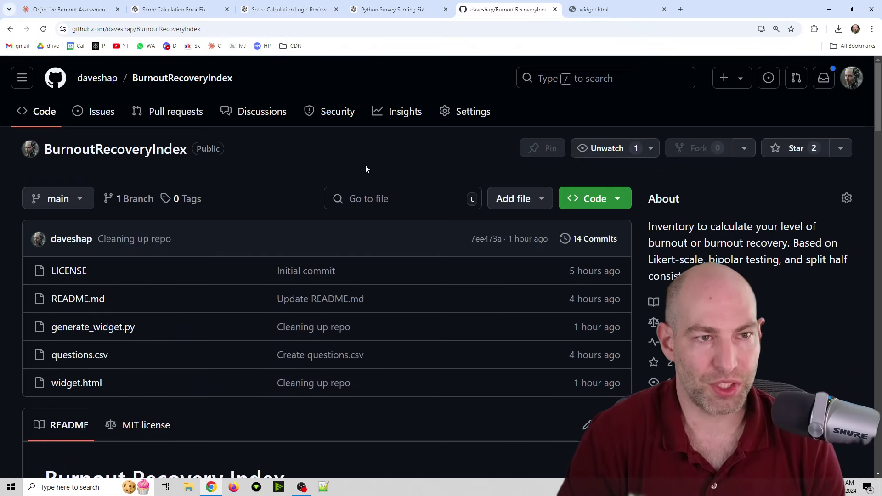
pyautogui.click(69, 10)
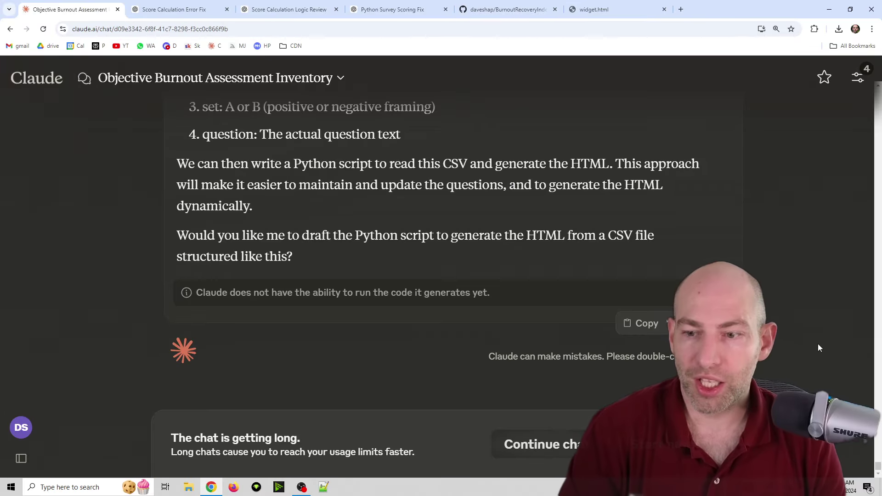
pyautogui.moveTo(879, 467); pyautogui.dragTo(863, 92)
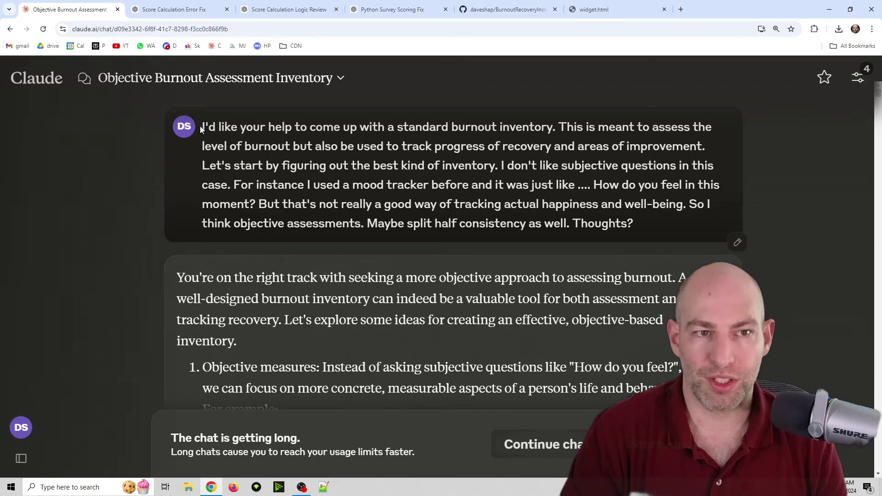
pyautogui.moveTo(202, 127); pyautogui.dragTo(523, 211)
pyautogui.click(523, 211)
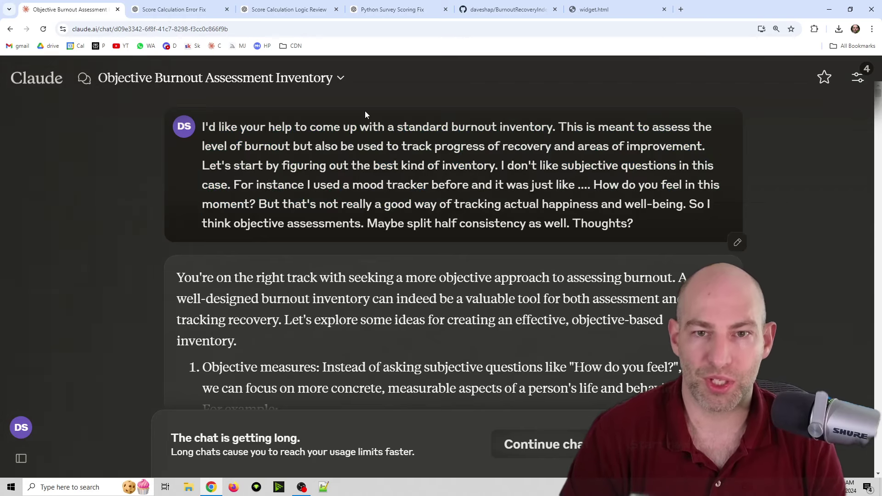
pyautogui.moveTo(416, 127); pyautogui.dragTo(637, 209)
pyautogui.click(473, 196)
pyautogui.scroll(-10, 374, 254)
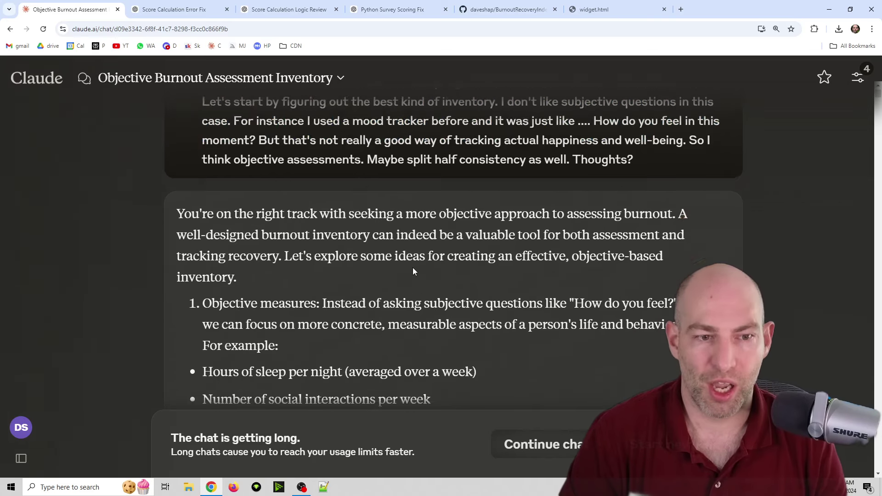
pyautogui.scroll(-15, 375, 254)
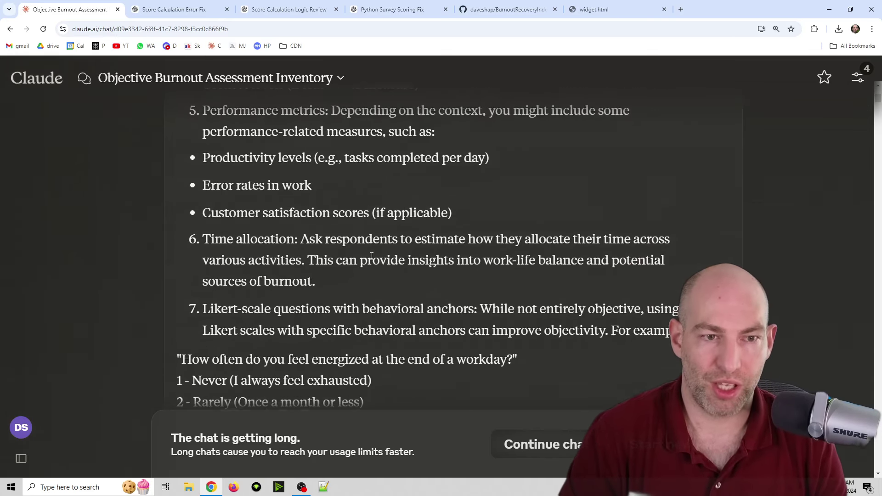
pyautogui.scroll(1, 363, 254)
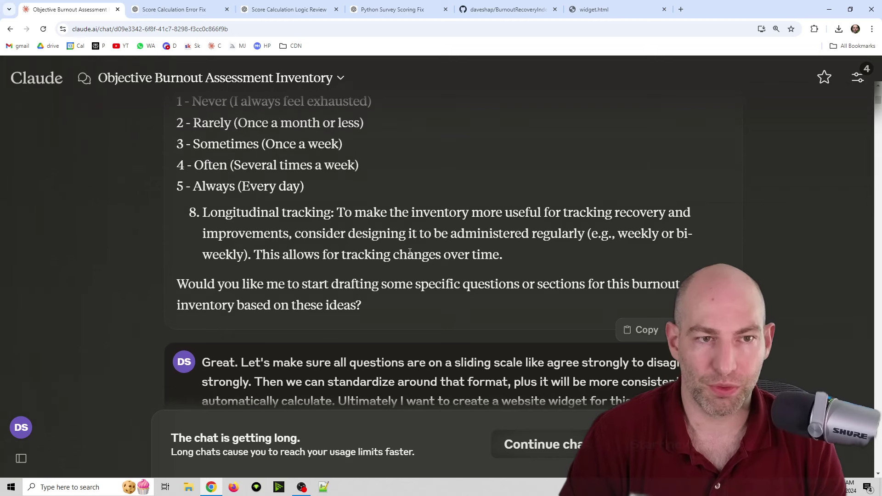
pyautogui.moveTo(414, 284); pyautogui.dragTo(282, 144)
pyautogui.scroll(3, 390, 219)
pyautogui.scroll(11, 389, 219)
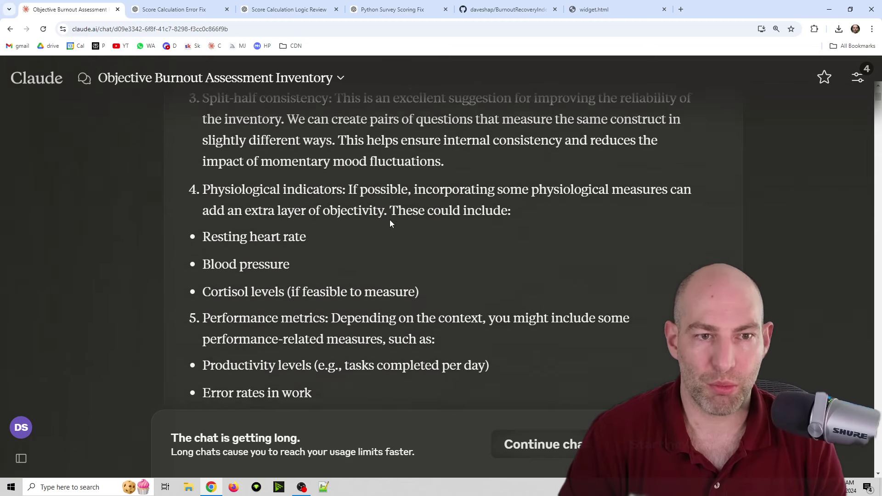
pyautogui.scroll(-9, 321, 214)
pyautogui.scroll(-6, 320, 220)
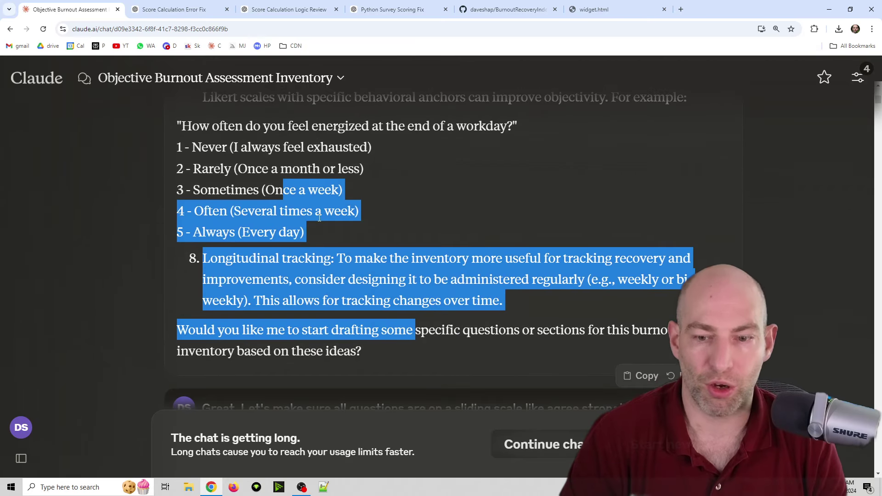
pyautogui.scroll(-2, 320, 224)
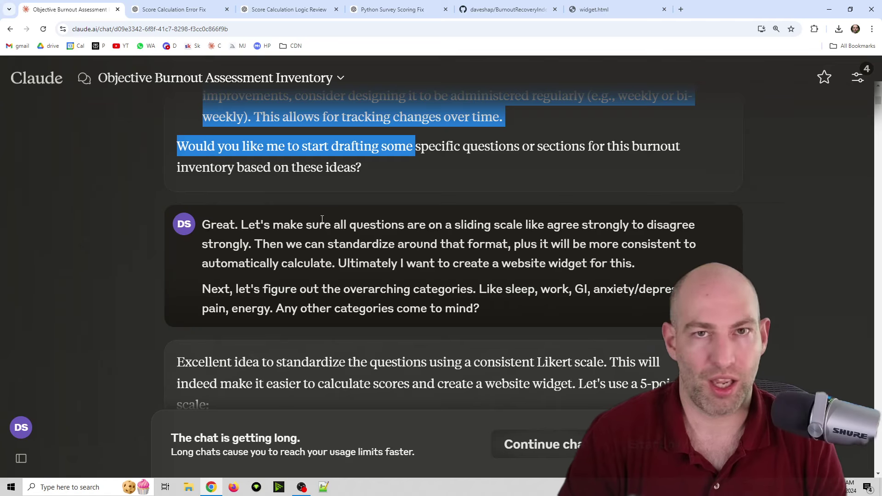
pyautogui.moveTo(318, 227); pyautogui.dragTo(561, 250)
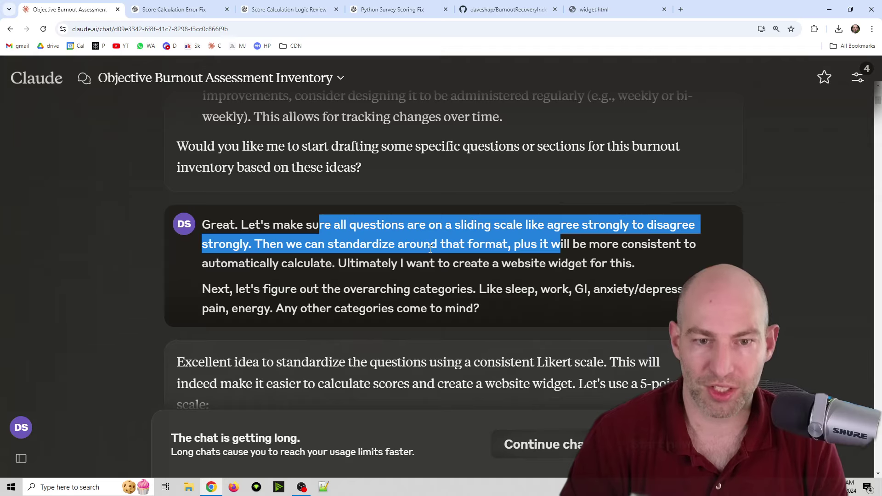
pyautogui.click(417, 282)
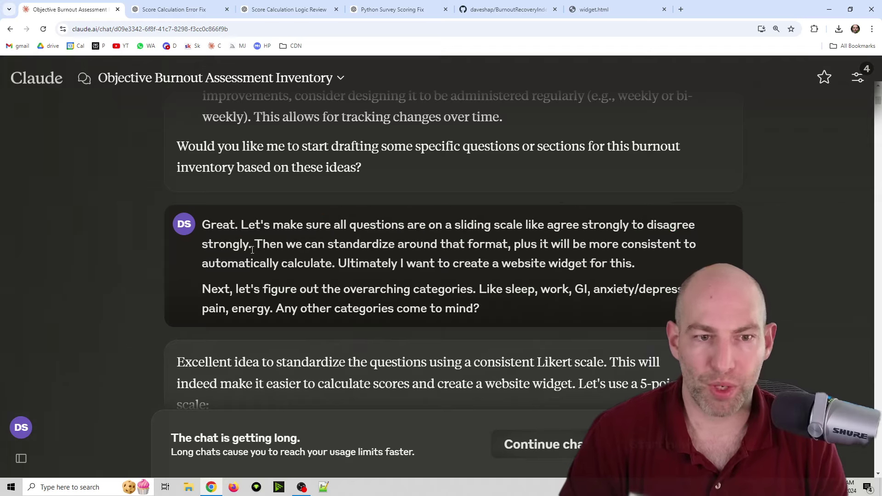
pyautogui.scroll(-10, 515, 331)
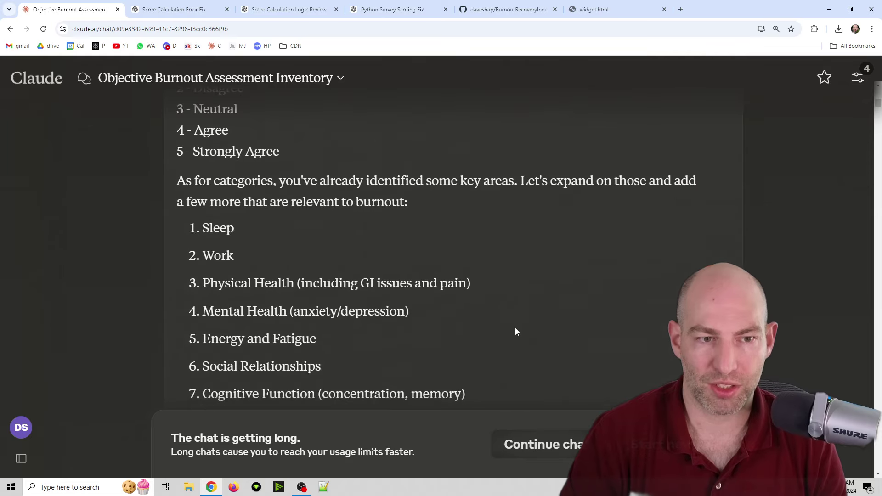
pyautogui.scroll(-3, 514, 331)
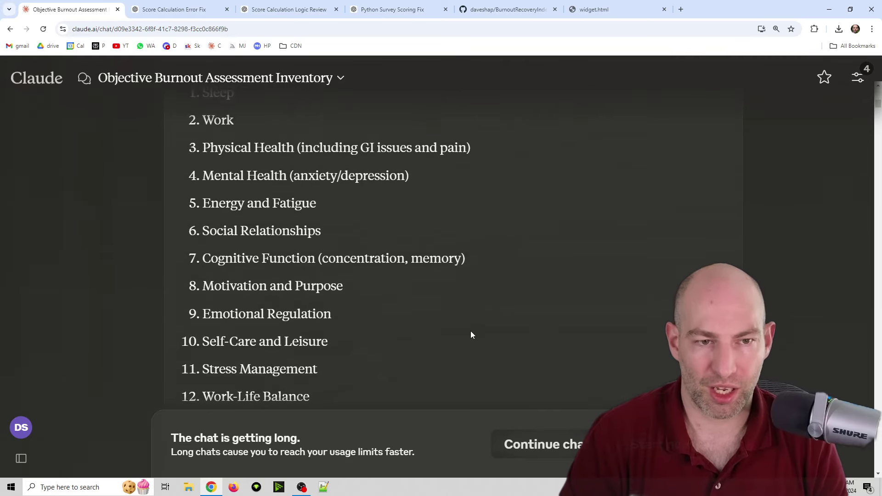
pyautogui.scroll(2, 471, 335)
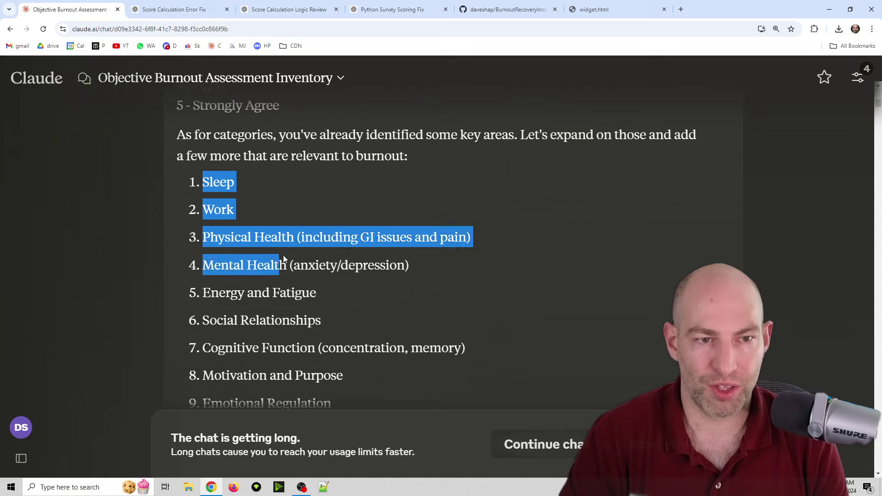
pyautogui.click(209, 184)
pyautogui.click(306, 292)
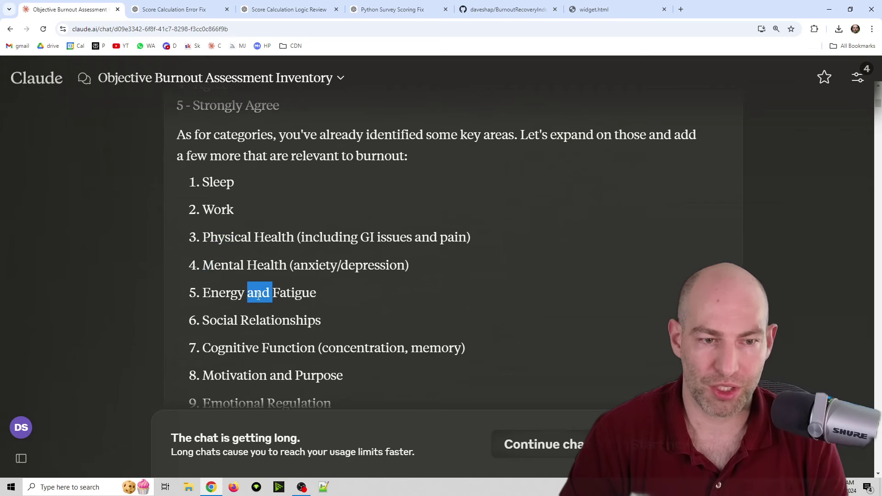
pyautogui.scroll(-15, 258, 296)
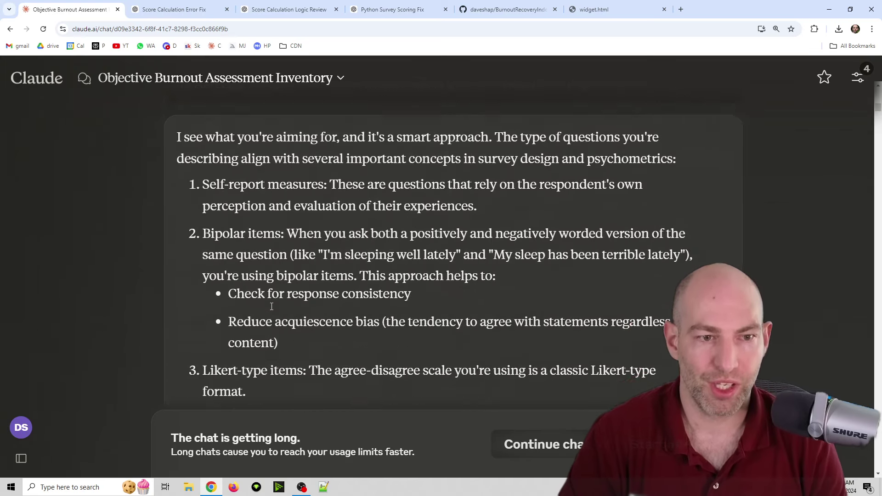
pyautogui.scroll(-20, 272, 307)
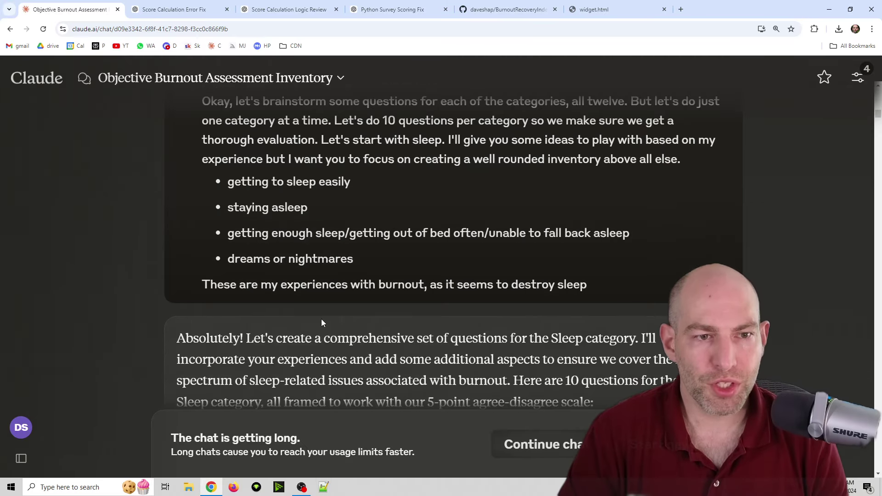
pyautogui.scroll(-15, 326, 317)
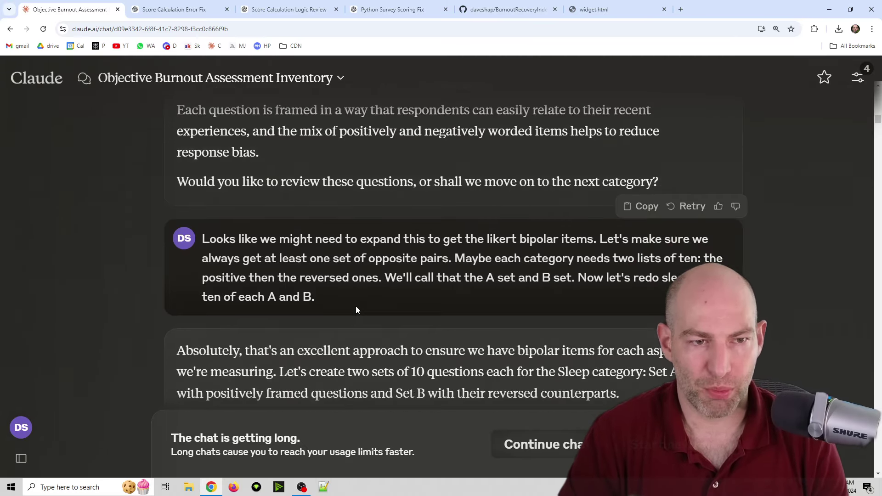
pyautogui.scroll(-5, 356, 307)
pyautogui.scroll(6, 232, 215)
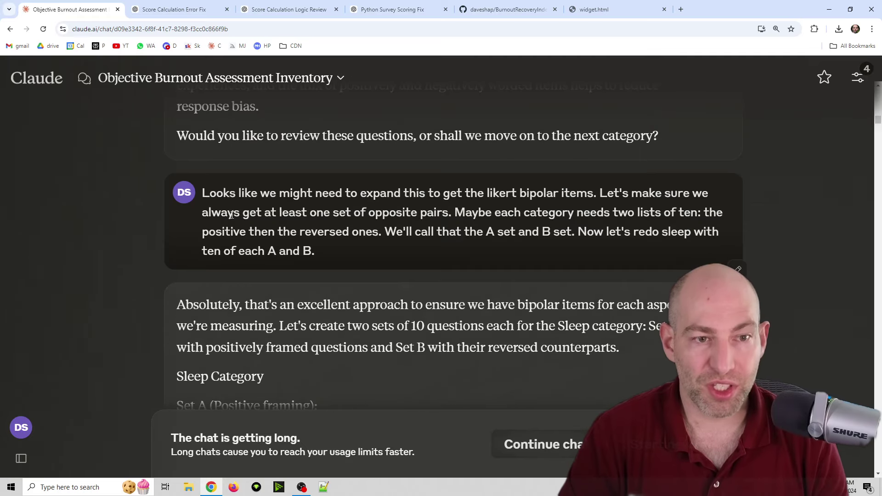
pyautogui.moveTo(243, 192); pyautogui.dragTo(431, 252)
pyautogui.click(433, 252)
pyautogui.scroll(-3, 322, 276)
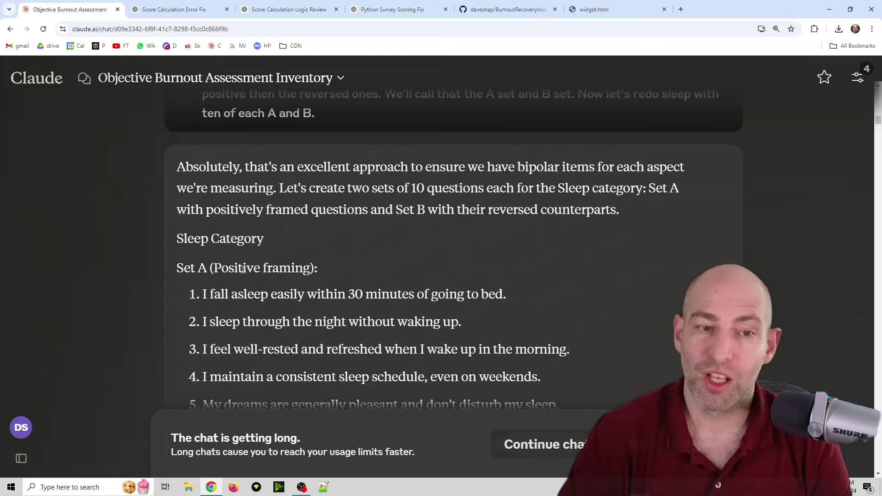
pyautogui.scroll(-9, 346, 281)
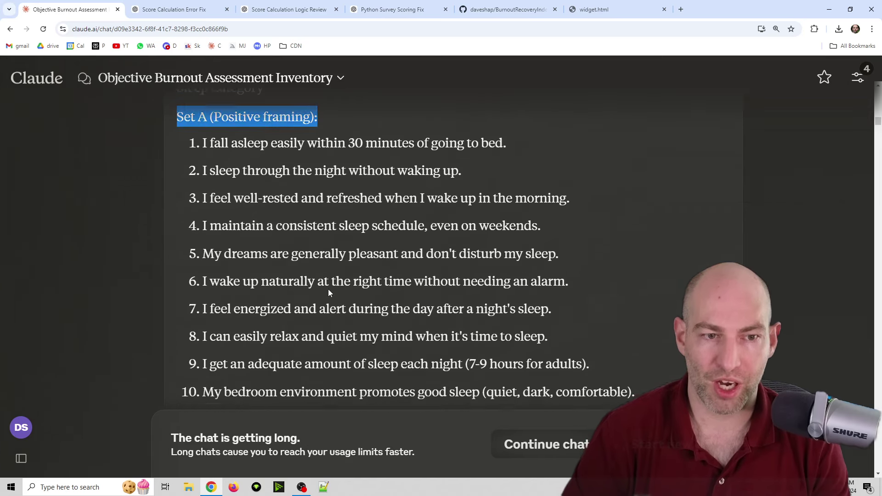
pyautogui.scroll(3, 225, 242)
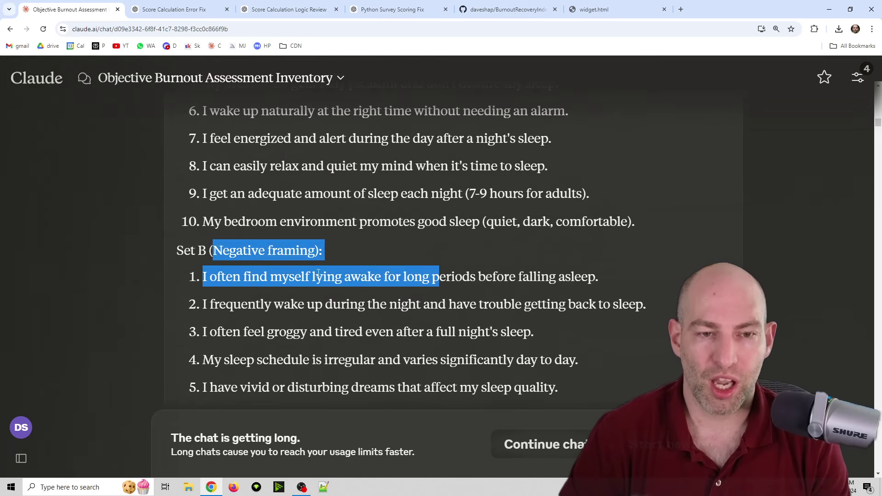
pyautogui.scroll(20, 395, 277)
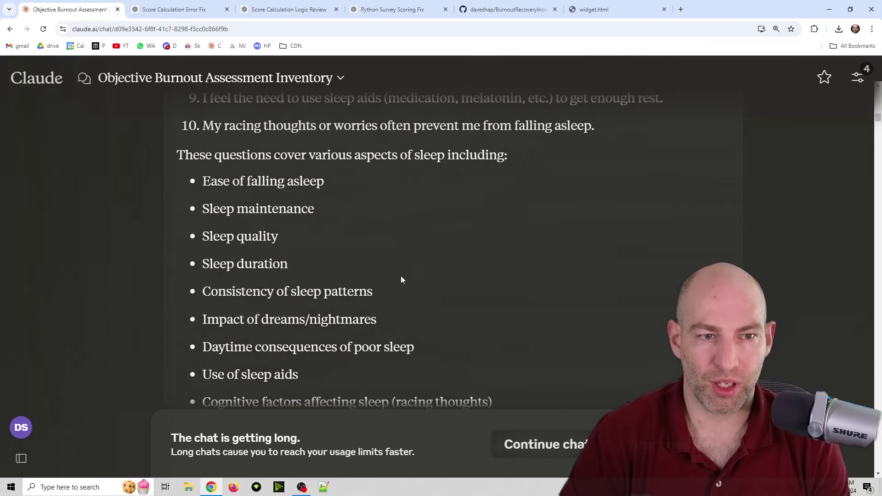
pyautogui.scroll(10, 401, 279)
pyautogui.scroll(-6, 401, 279)
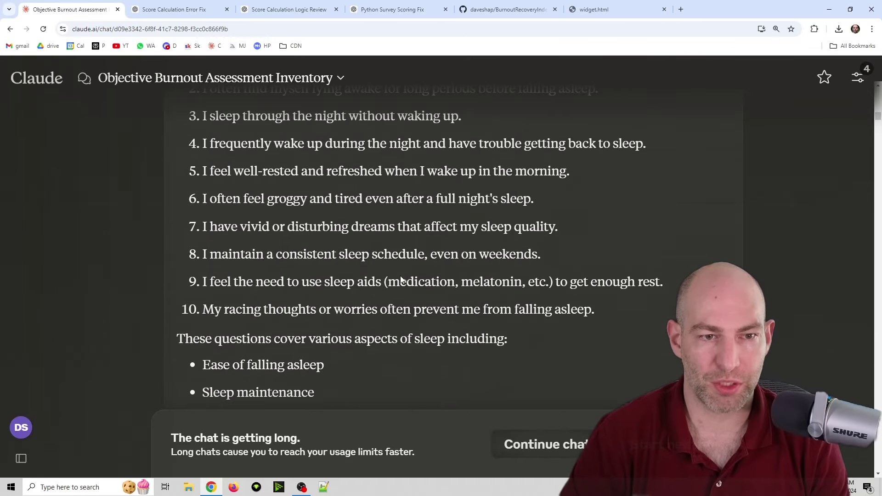
pyautogui.scroll(-20, 400, 276)
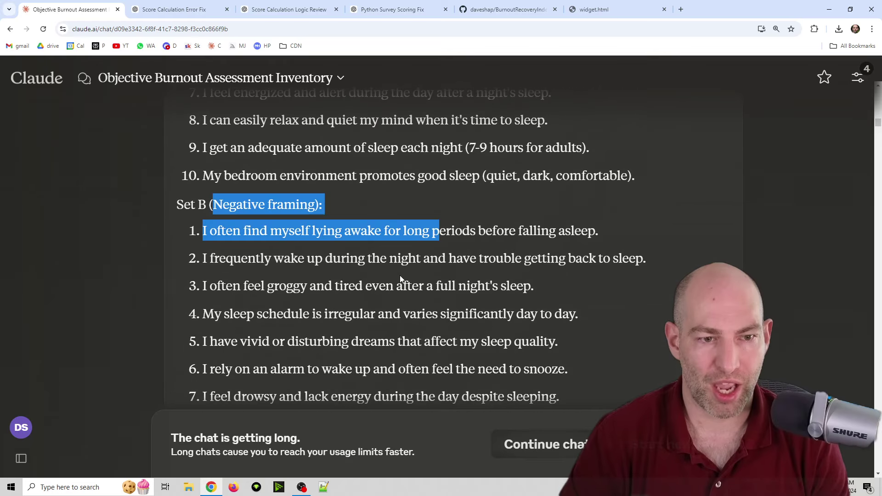
pyautogui.scroll(-14, 400, 278)
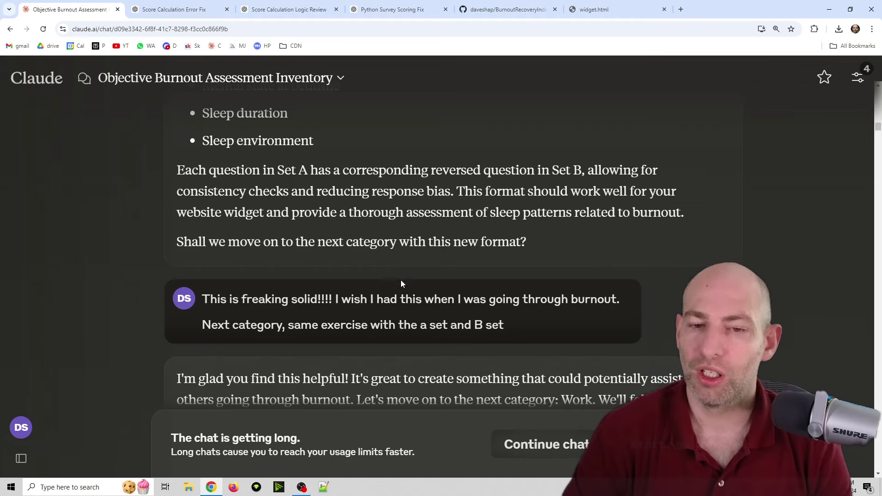
pyautogui.scroll(-2, 401, 280)
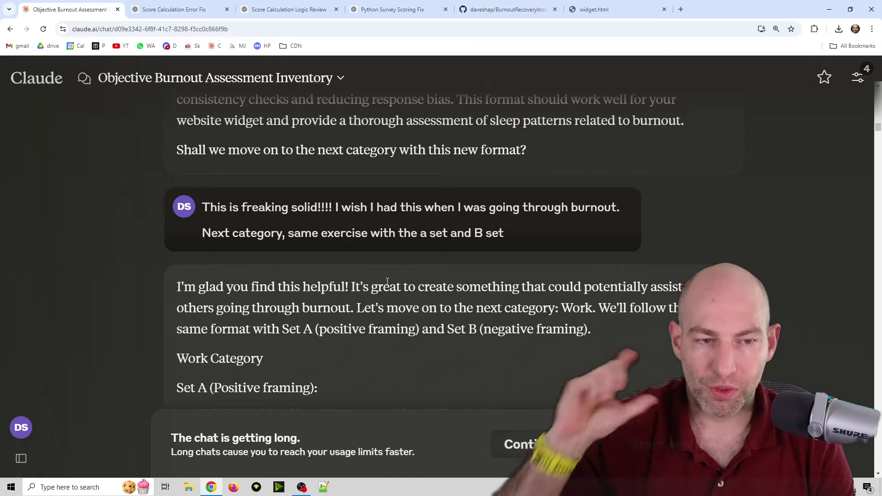
pyautogui.scroll(-20, 387, 281)
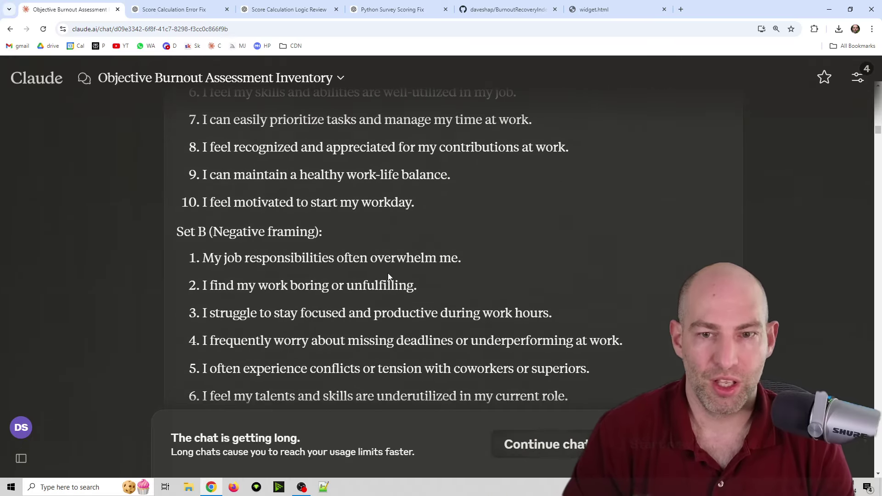
pyautogui.scroll(-20, 395, 268)
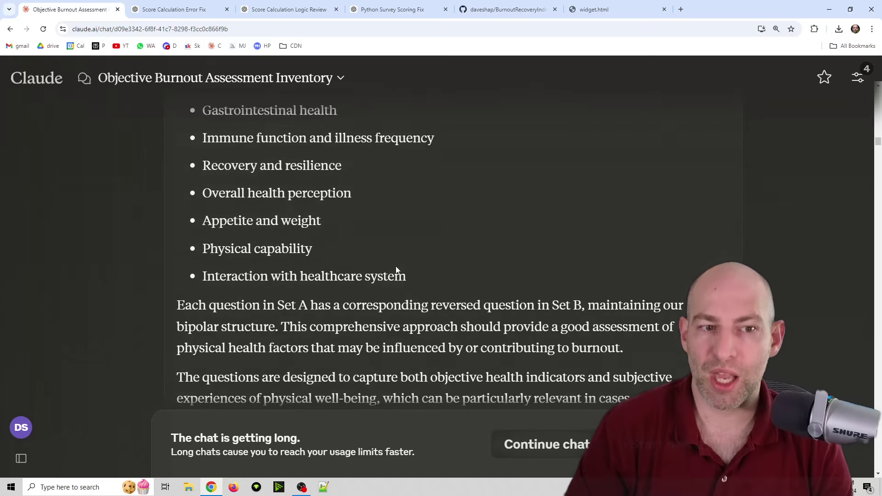
pyautogui.scroll(-20, 423, 269)
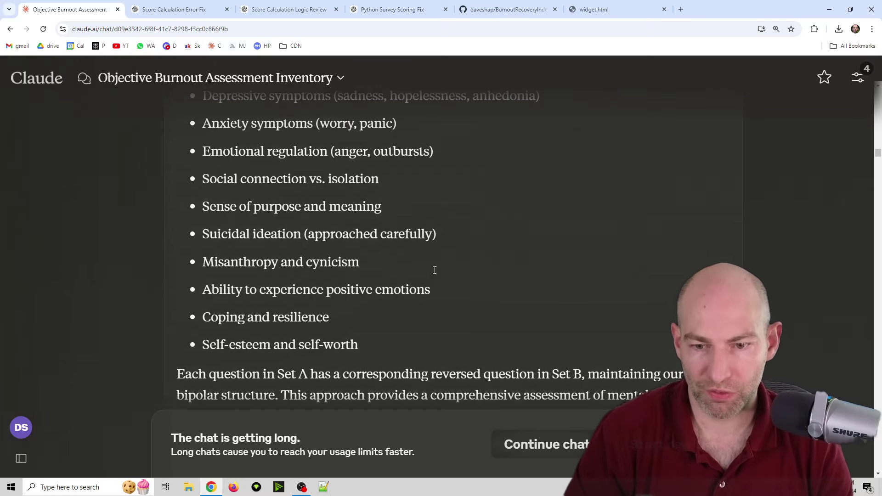
pyautogui.moveTo(878, 156); pyautogui.dragTo(878, 316)
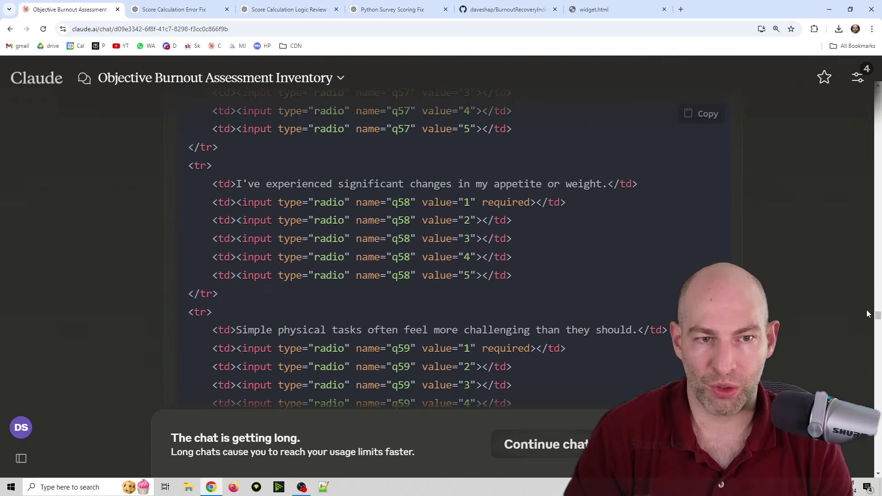
# Step: Scroll through Claude's HTML code block, then go to the BurnoutRecoveryIndex repository on GitHub
pyautogui.scroll(8, 415, 228)
pyautogui.scroll(20, 415, 227)
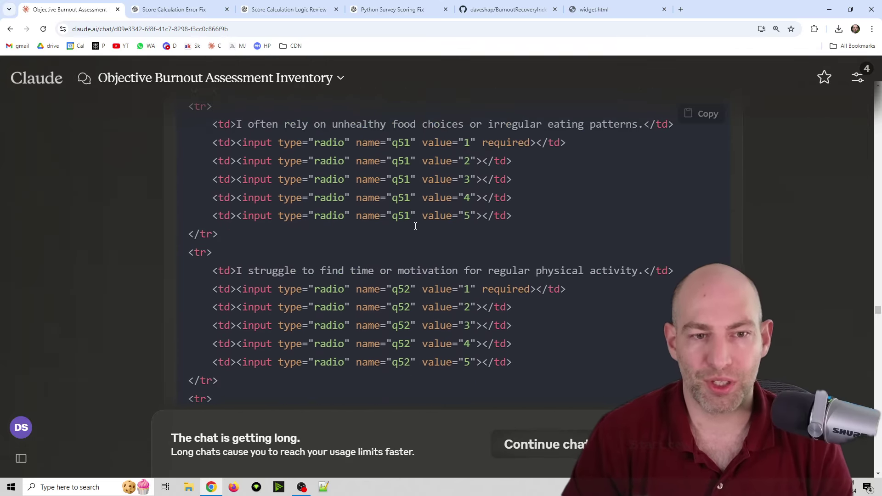
pyautogui.scroll(15, 411, 227)
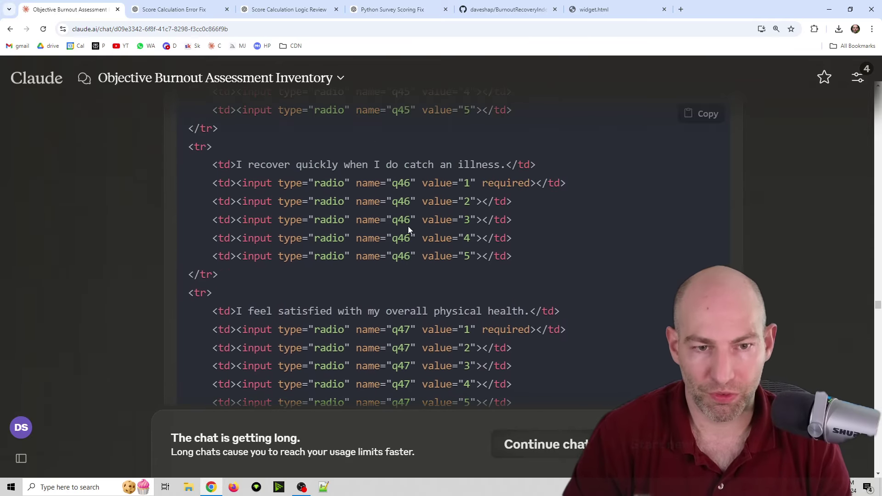
pyautogui.scroll(4, 414, 219)
pyautogui.scroll(-20, 415, 220)
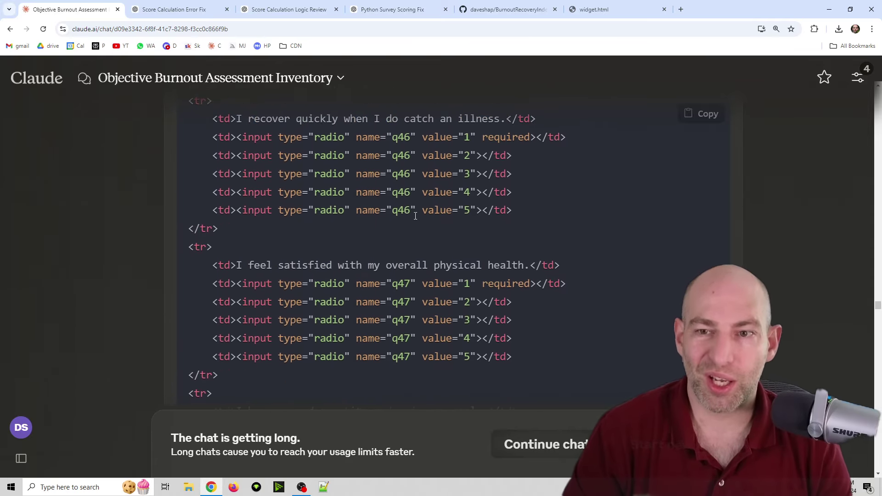
pyautogui.scroll(-20, 414, 220)
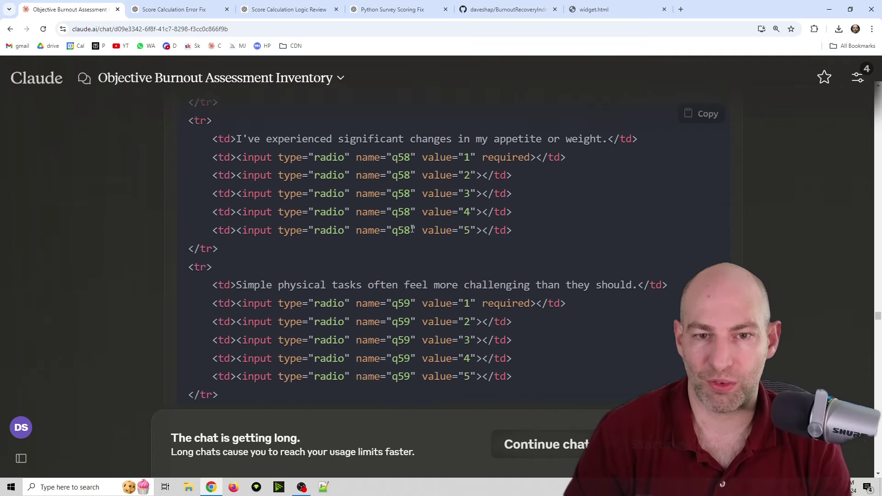
pyautogui.scroll(-20, 412, 252)
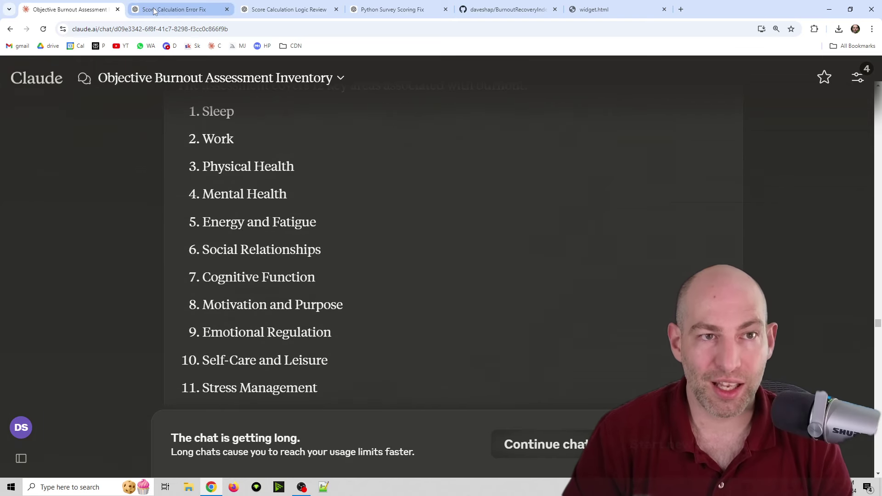
pyautogui.click(500, 10)
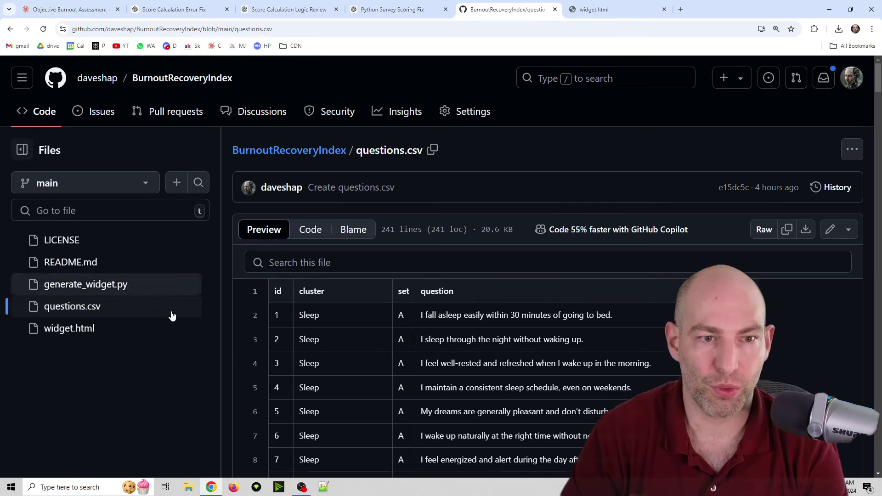
# Step: Scroll through the questions.csv preview with its id, cluster, set and question columns
pyautogui.scroll(-20, 452, 290)
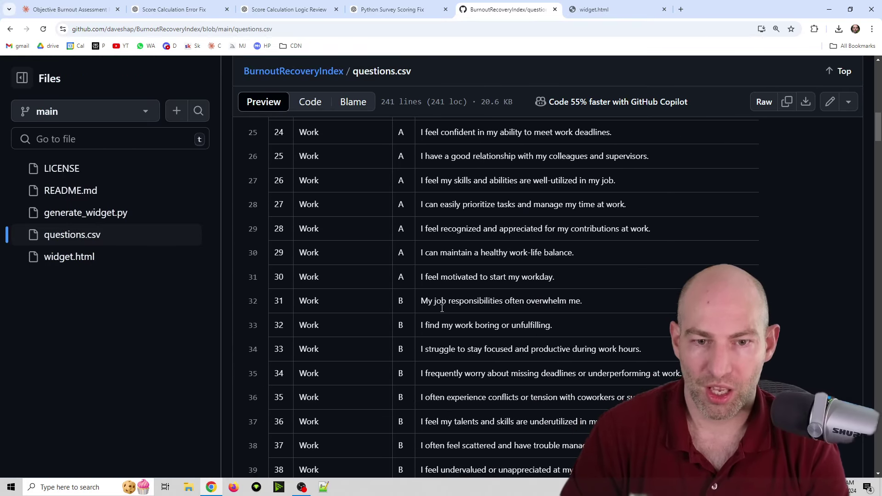
pyautogui.scroll(-15, 571, 288)
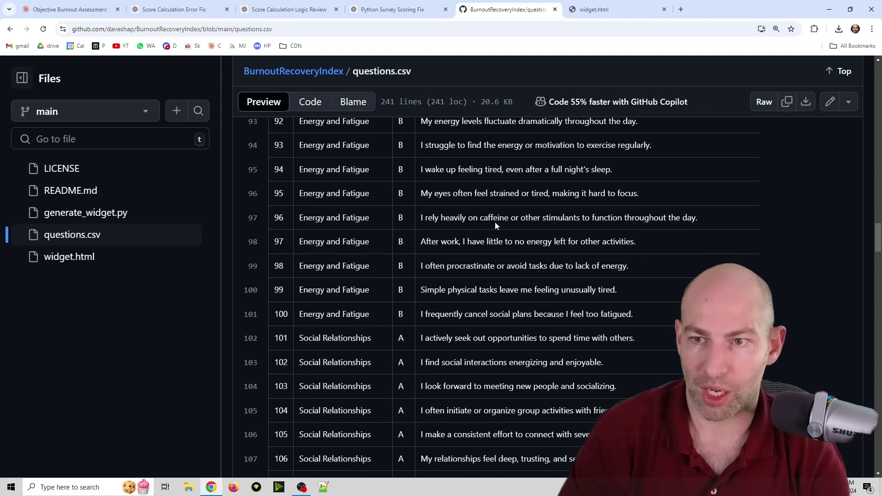
pyautogui.scroll(10, 599, 171)
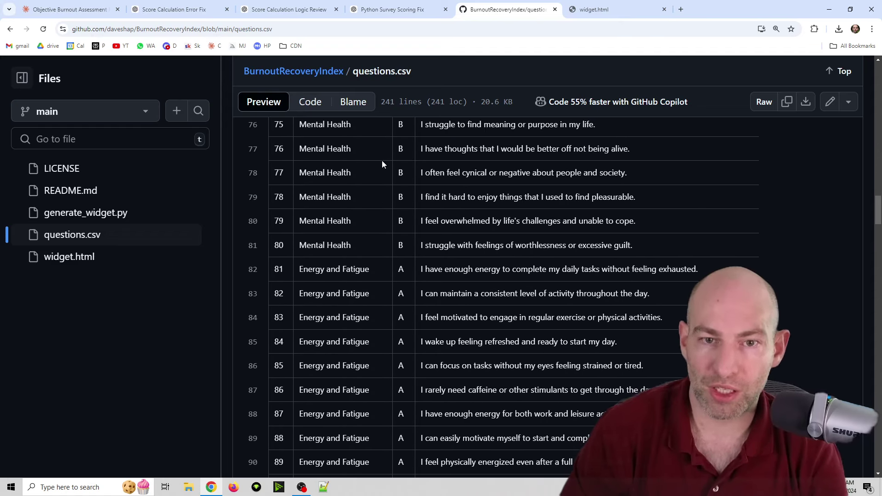
pyautogui.scroll(2, 436, 244)
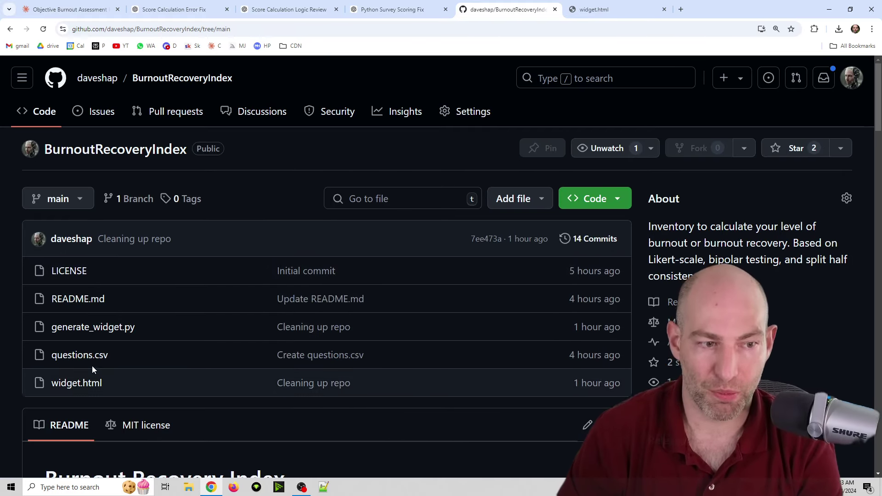
# Step: Open generate_widget.py, glance at the rendered widget.html, and read through the script
pyautogui.click(94, 329)
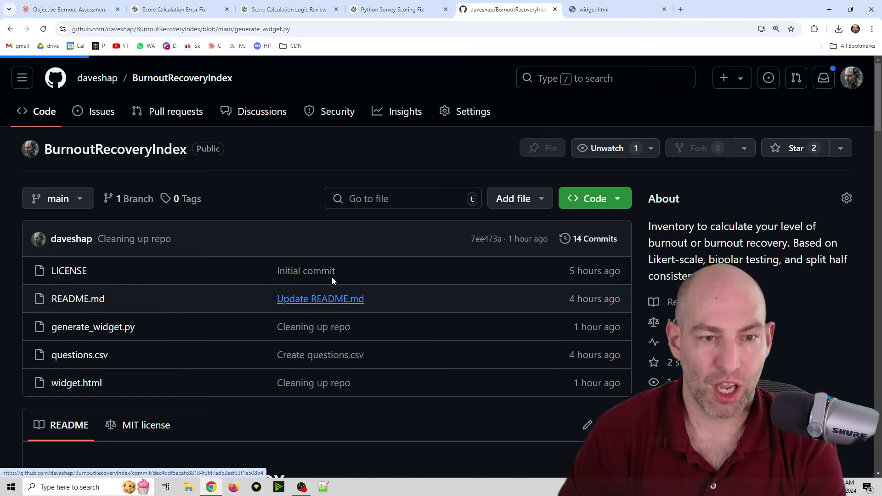
pyautogui.scroll(-5, 339, 257)
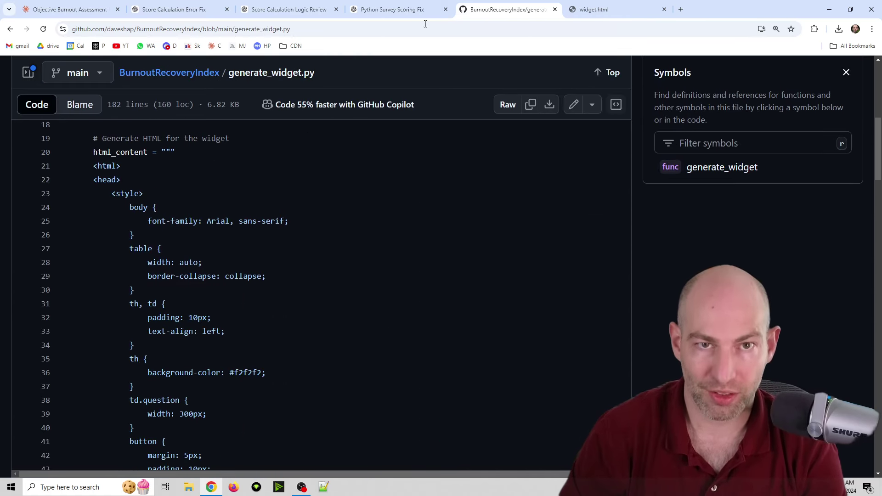
pyautogui.click(605, 9)
pyautogui.click(491, 5)
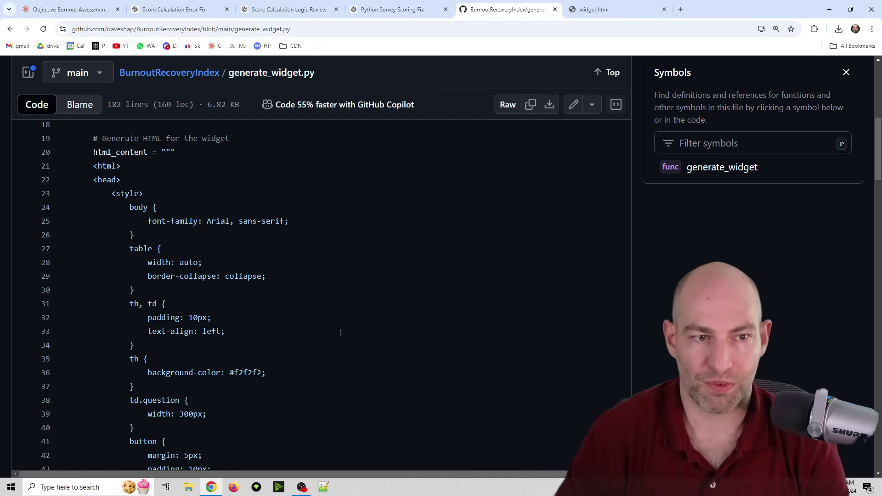
pyautogui.scroll(8, 335, 324)
pyautogui.scroll(-15, 331, 320)
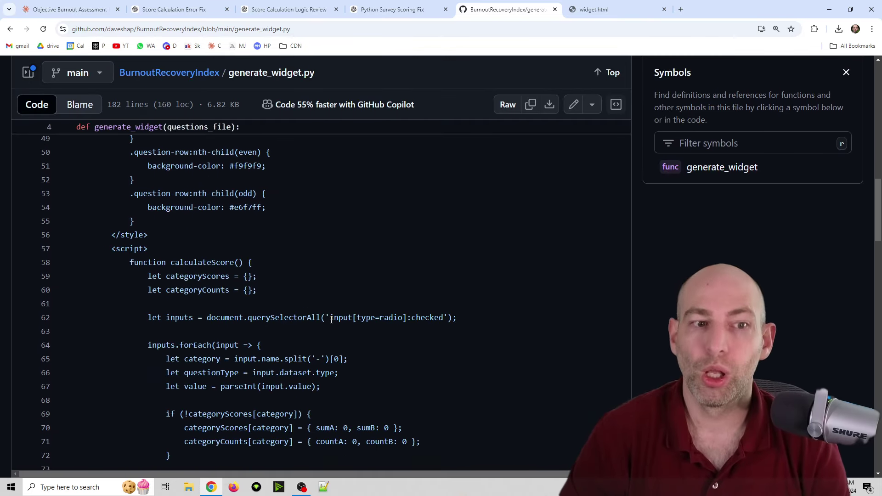
pyautogui.scroll(-20, 332, 320)
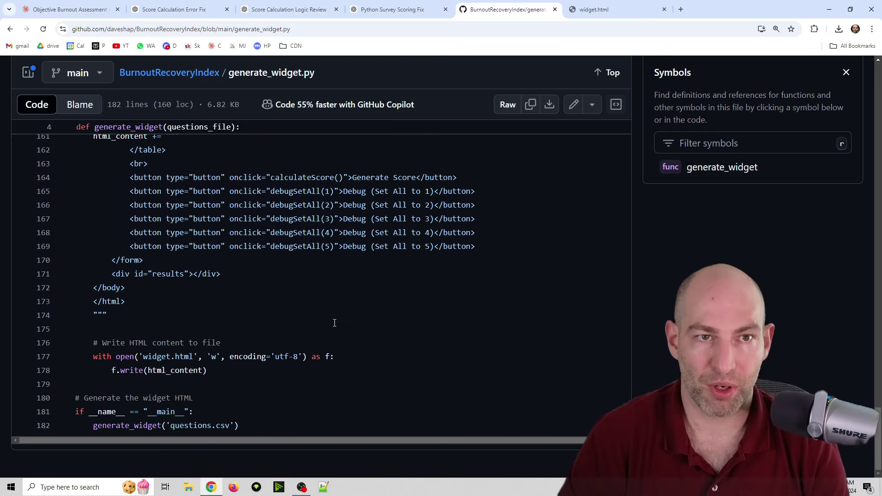
pyautogui.scroll(20, 334, 323)
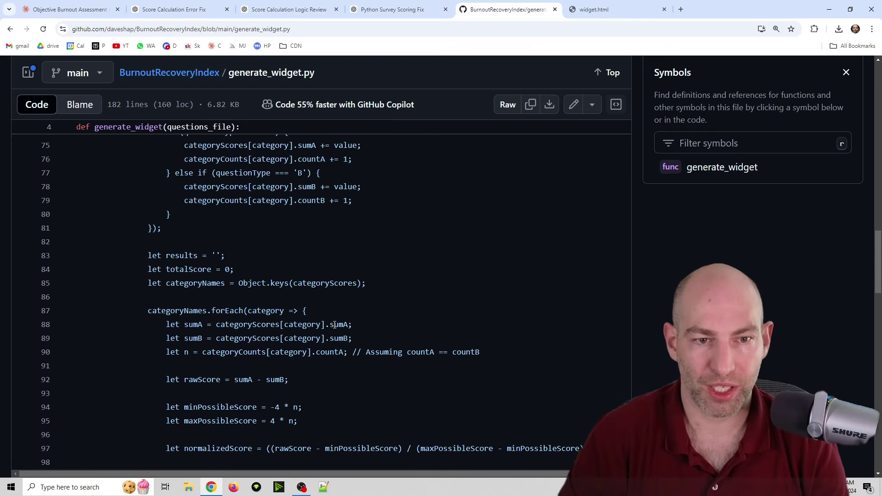
pyautogui.scroll(4, 335, 324)
pyautogui.scroll(5, 335, 333)
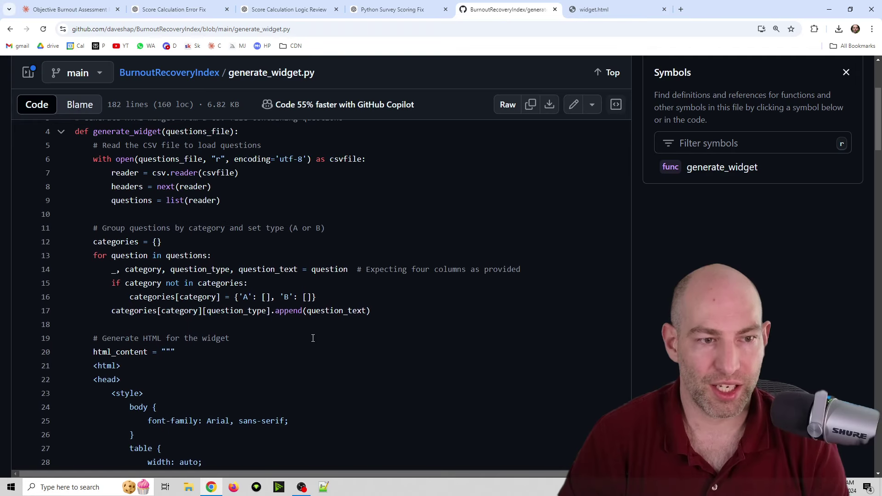
pyautogui.scroll(-5, 158, 315)
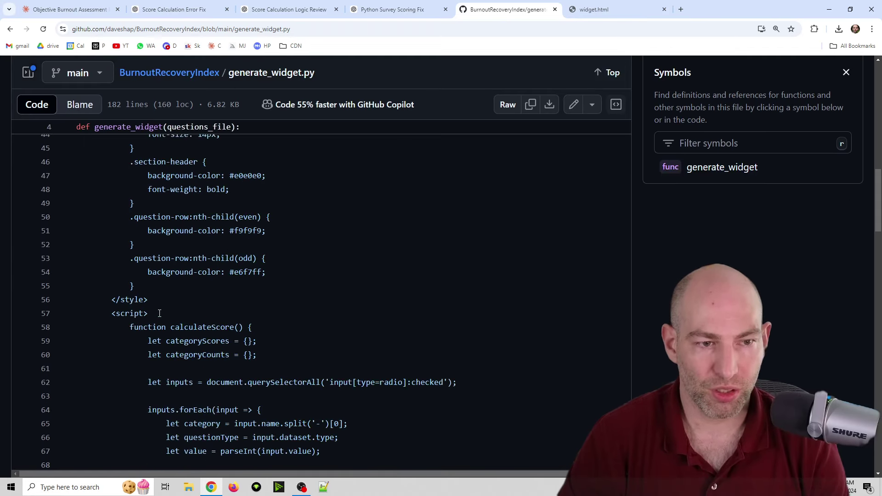
pyautogui.scroll(-20, 159, 313)
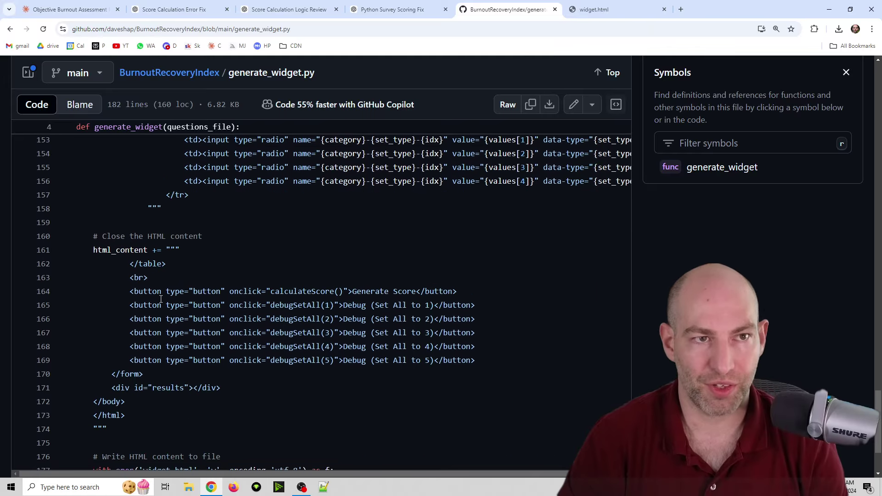
pyautogui.scroll(-3, 161, 299)
# Step: Go to the Objective Burnout Assessment Inventory chat and find the CSV planning message
pyautogui.hotkey('ctrl', '1')
pyautogui.scroll(-10, 669, 292)
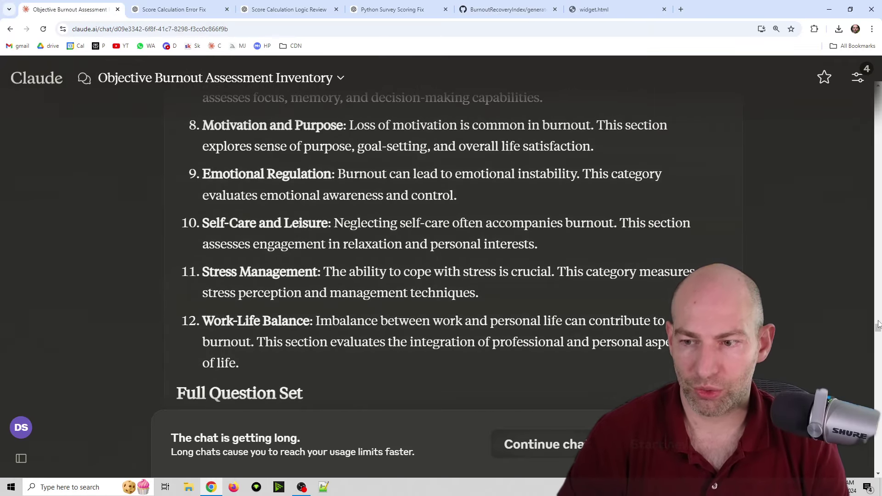
pyautogui.moveTo(879, 335); pyautogui.dragTo(868, 479)
pyautogui.scroll(15, 506, 275)
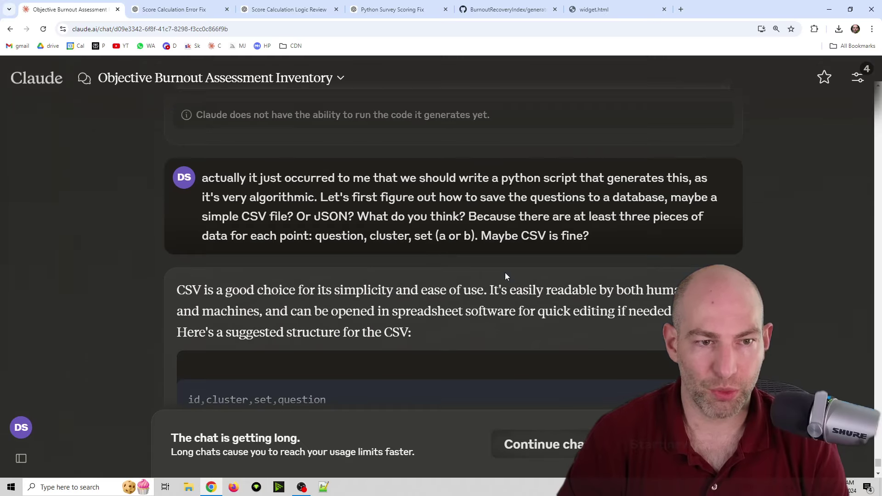
pyautogui.scroll(-2, 248, 125)
# Step: Show the Score Calculation Error Fix chat's rewritten Python generator with set-all-to-3 and random debug buttons
pyautogui.click(163, 5)
pyautogui.scroll(10, 310, 257)
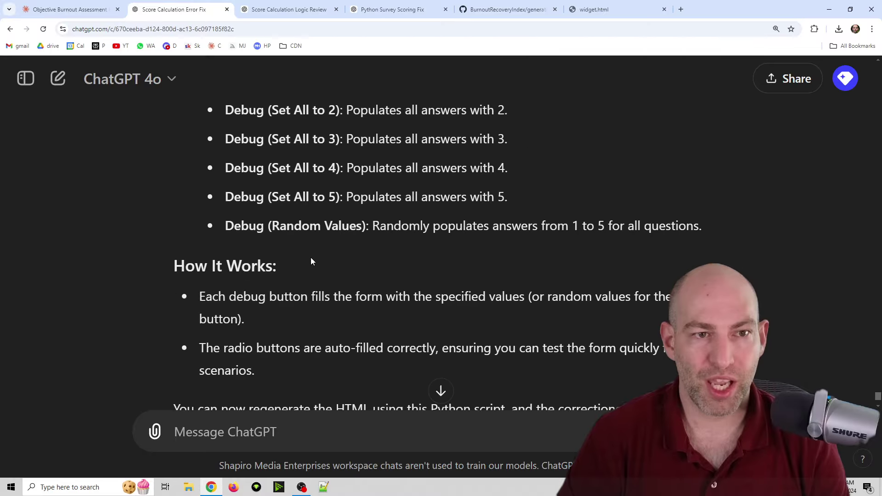
pyautogui.scroll(5, 798, 381)
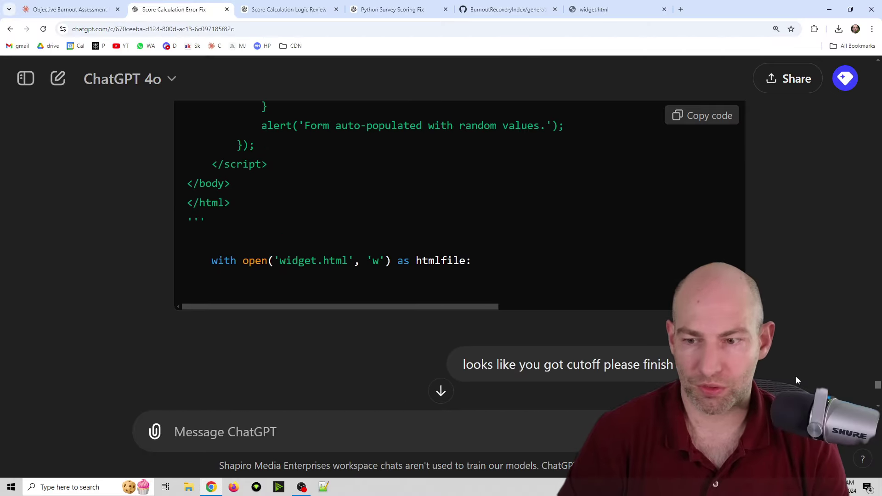
pyautogui.moveTo(877, 385); pyautogui.dragTo(878, 57)
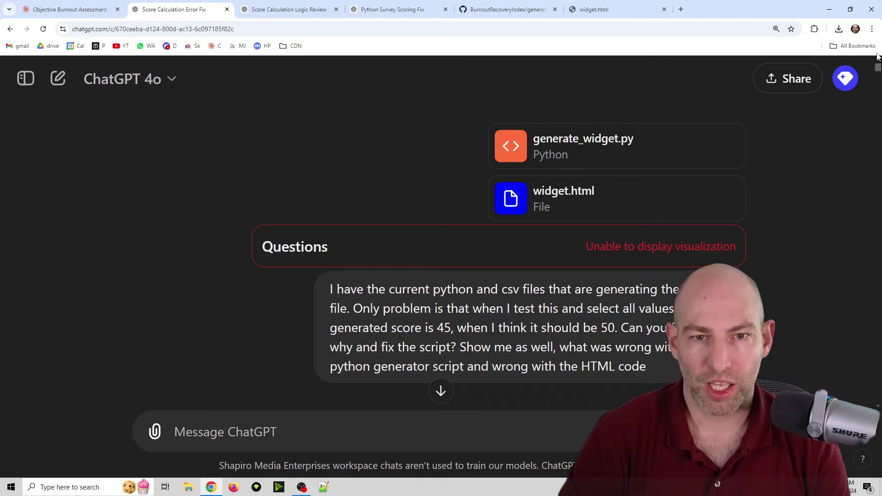
pyautogui.scroll(-5, 663, 224)
pyautogui.scroll(3, 620, 216)
pyautogui.scroll(2, 597, 211)
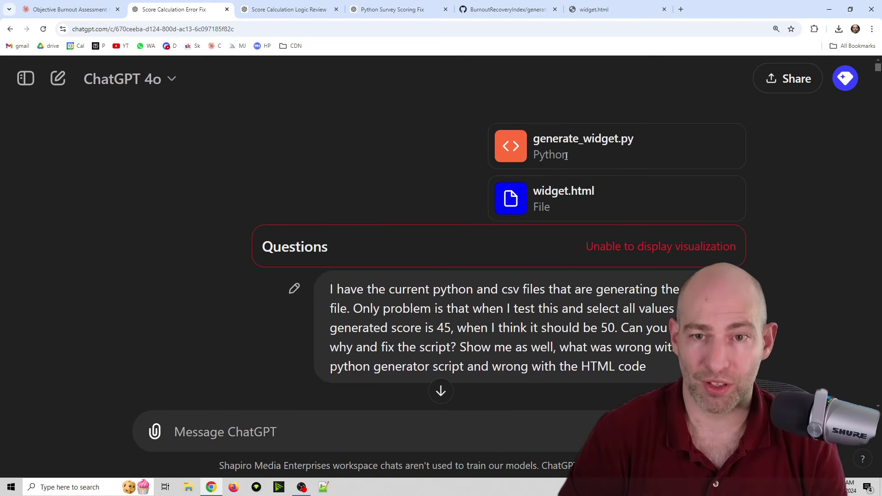
pyautogui.scroll(-1, 564, 207)
pyautogui.scroll(-15, 562, 205)
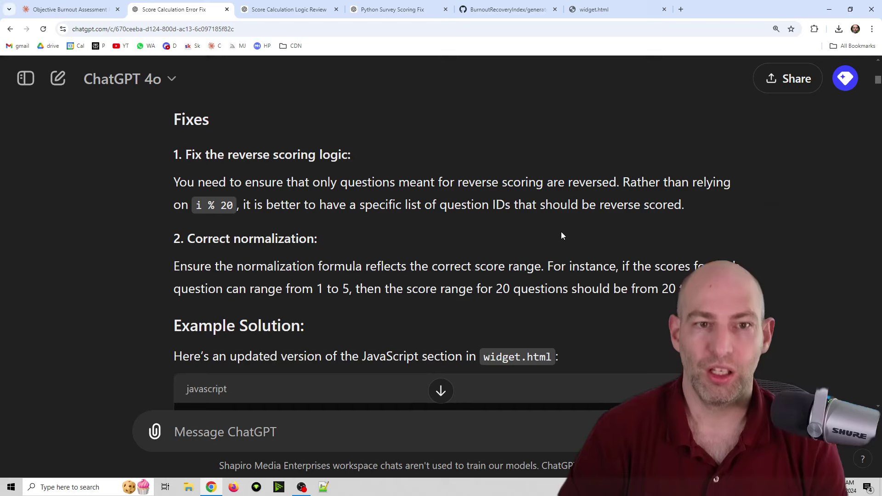
pyautogui.scroll(-20, 554, 239)
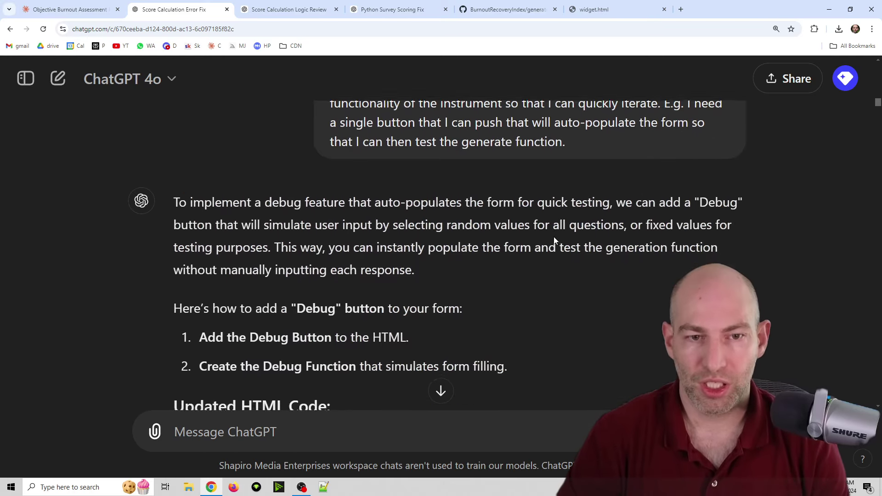
pyautogui.scroll(-20, 554, 238)
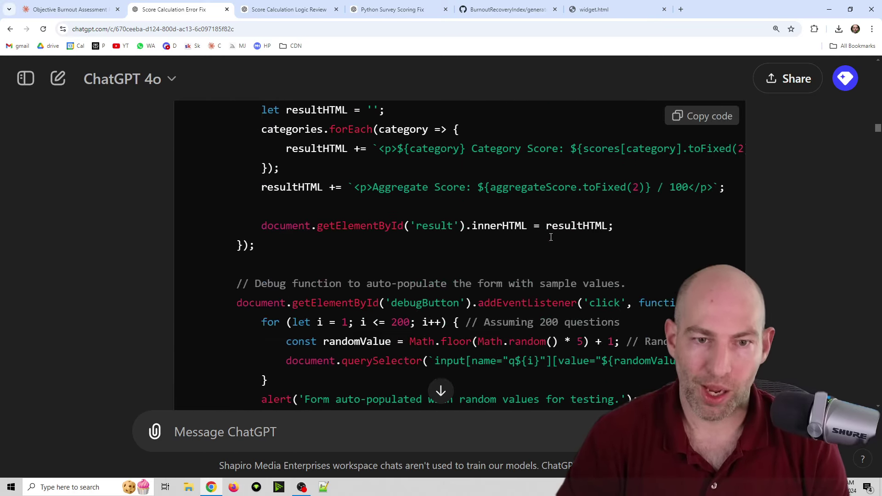
pyautogui.scroll(-10, 547, 249)
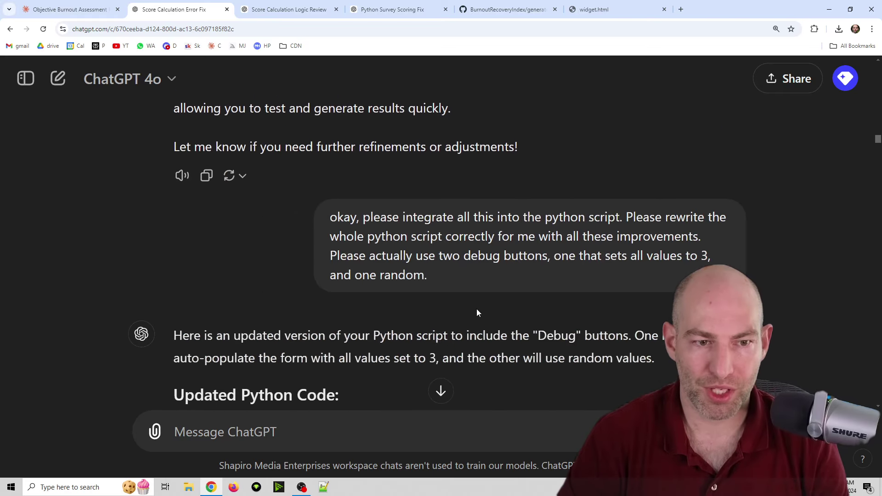
pyautogui.scroll(-10, 470, 329)
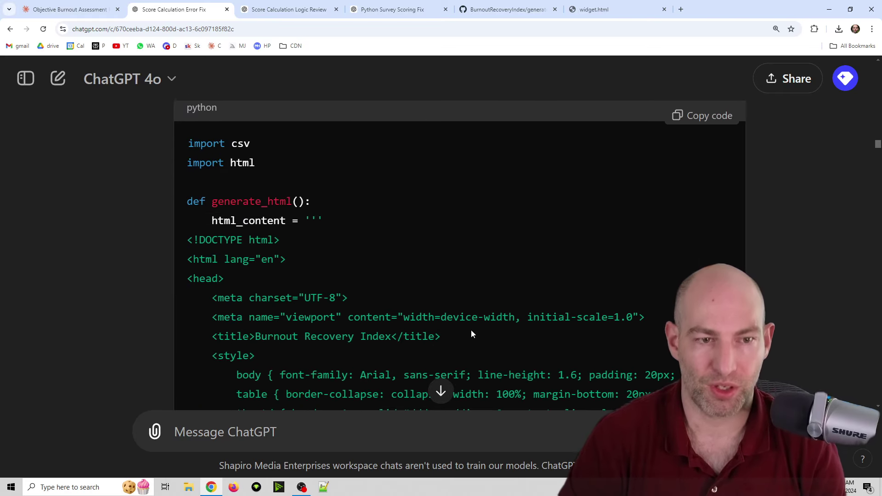
pyautogui.scroll(-15, 469, 331)
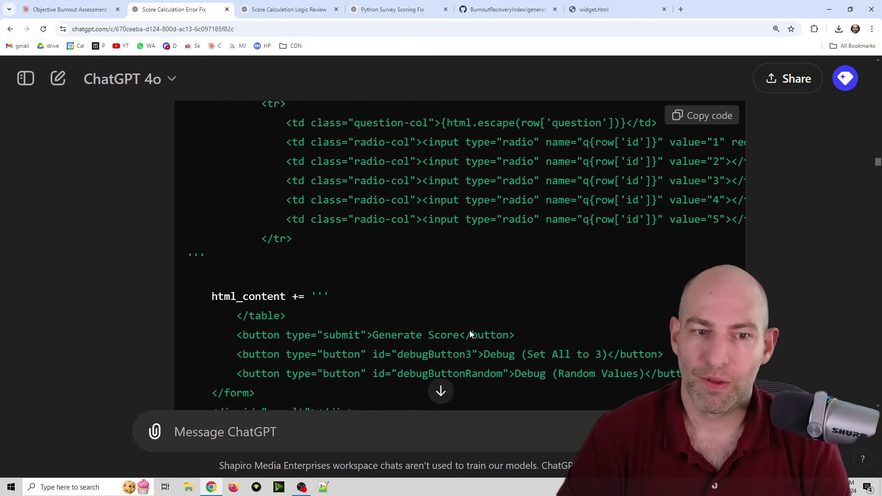
pyautogui.scroll(-15, 470, 329)
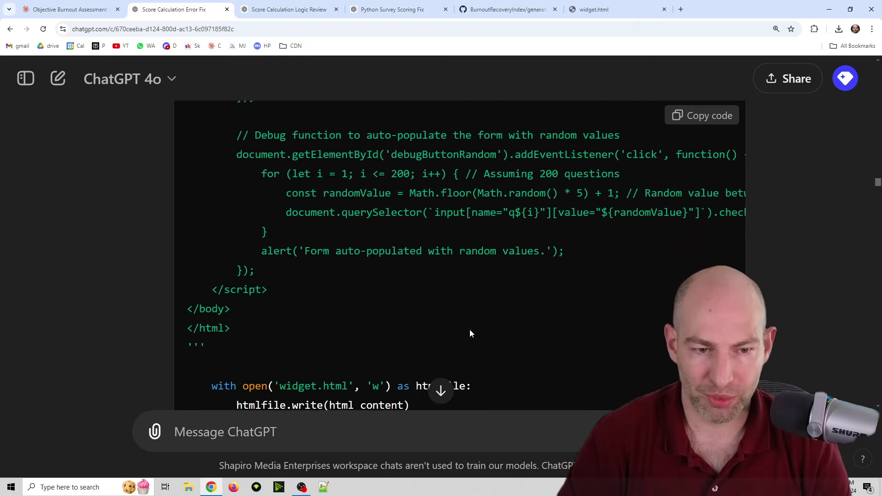
# Step: Scroll the Score Calculation Logic Review chat up to the widget screenshot and styling complaint
pyautogui.click(287, 9)
pyautogui.scroll(20, 382, 303)
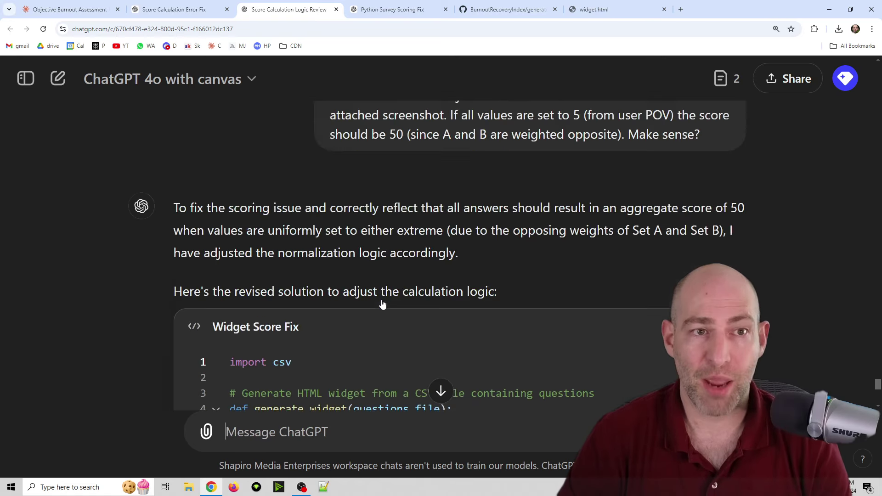
pyautogui.scroll(20, 386, 296)
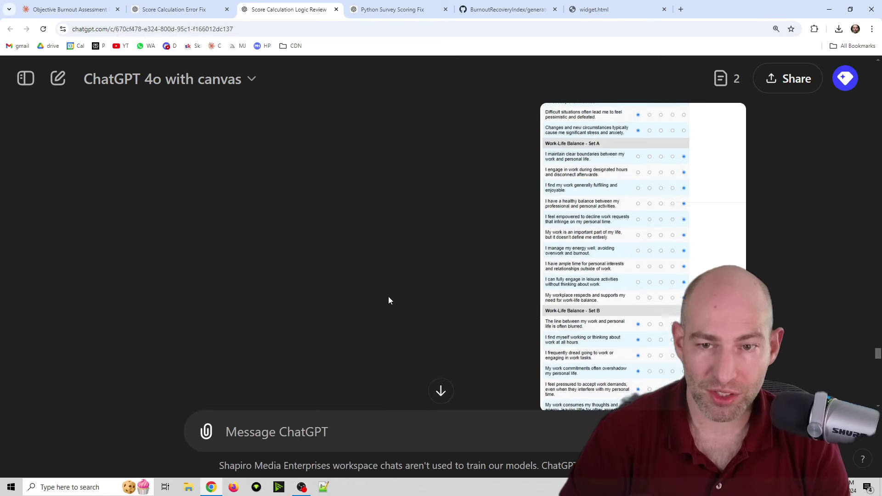
pyautogui.scroll(15, 416, 305)
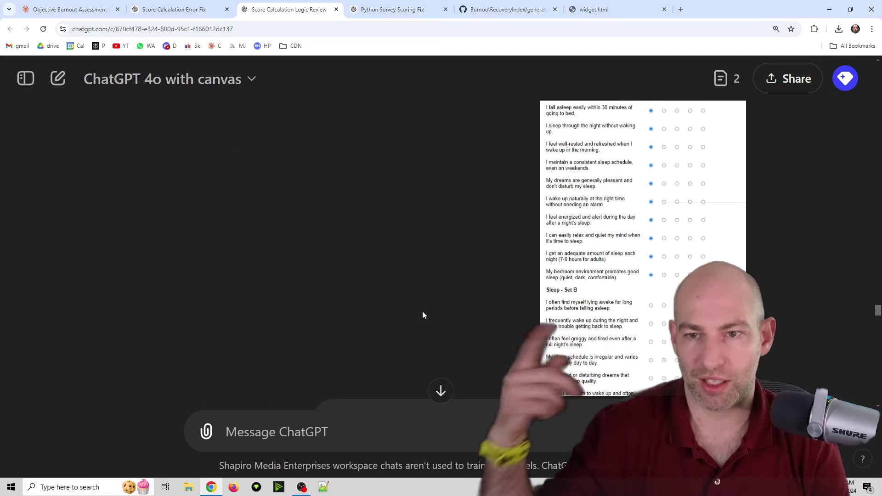
pyautogui.scroll(-4, 492, 319)
pyautogui.scroll(3, 553, 328)
pyautogui.scroll(3, 598, 276)
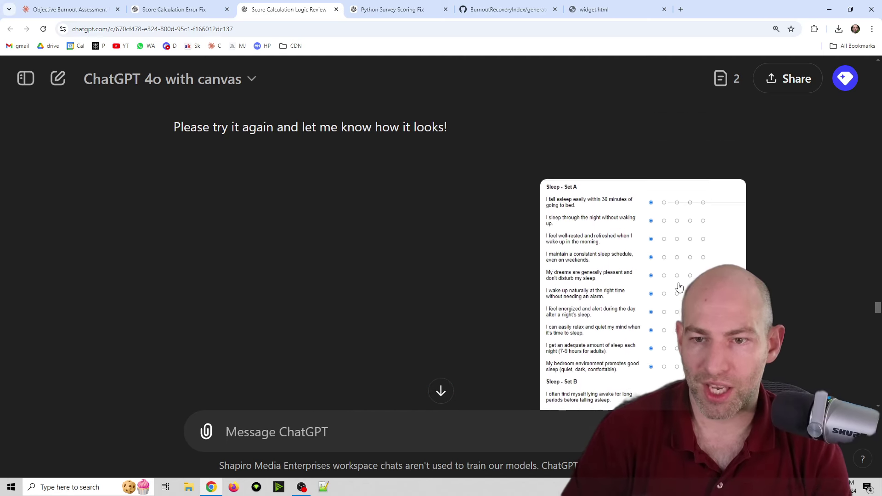
pyautogui.scroll(-2, 674, 195)
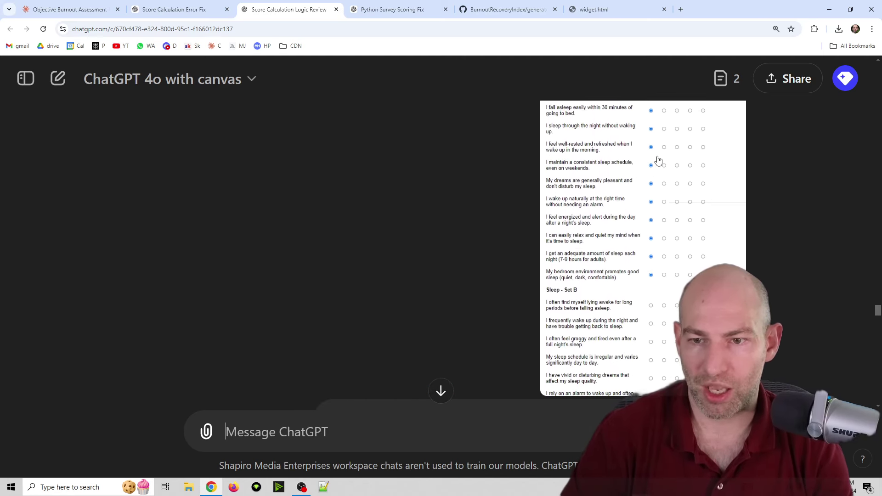
pyautogui.scroll(4, 579, 274)
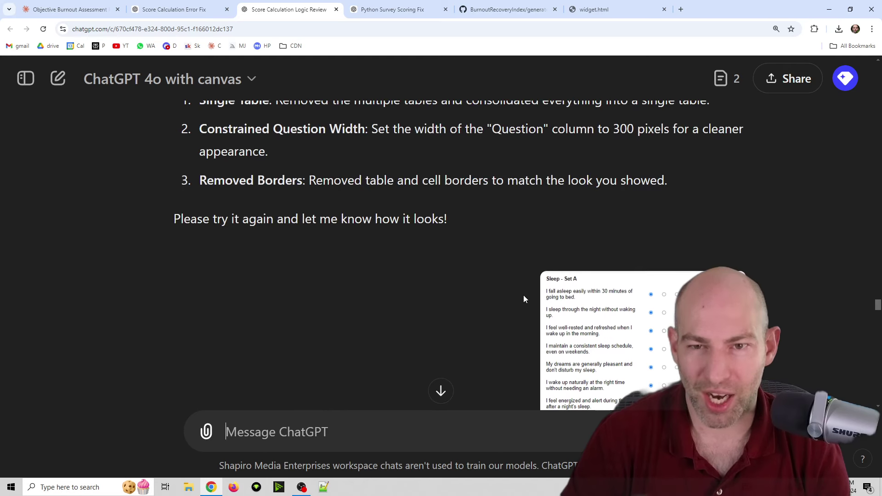
pyautogui.scroll(6, 522, 295)
pyautogui.scroll(5, 516, 304)
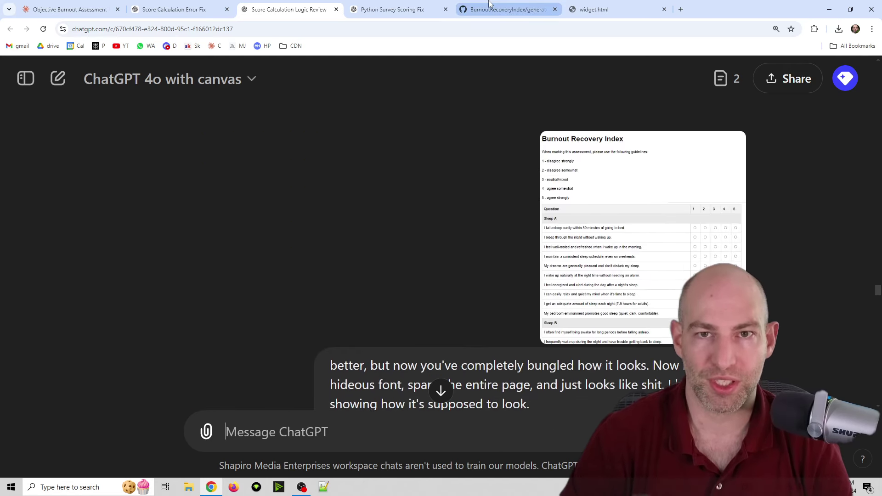
# Step: Return to generate_widget.py in the BurnoutRecoveryIndex repository and scroll through its code
pyautogui.click(491, 10)
pyautogui.scroll(13, 508, 173)
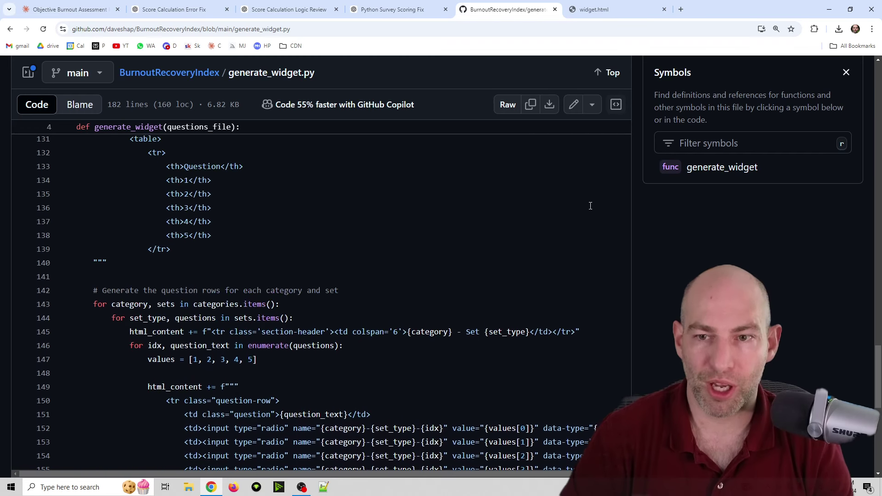
pyautogui.scroll(20, 634, 147)
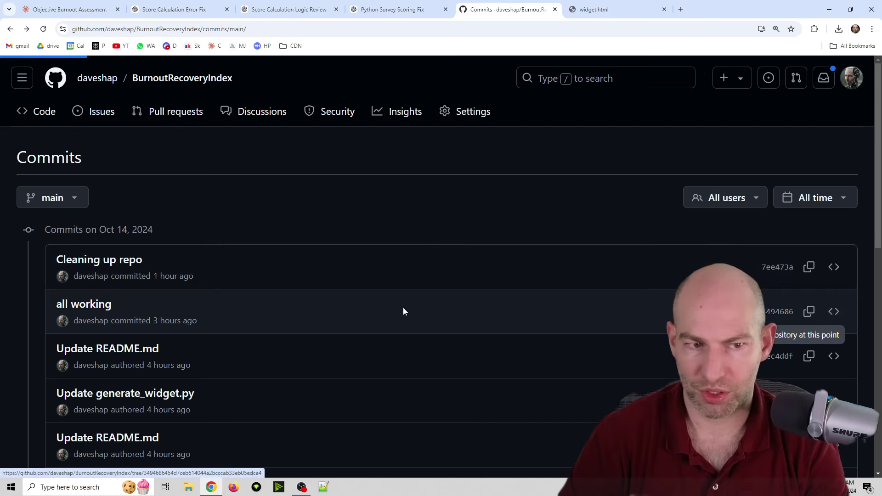
pyautogui.scroll(-2, 136, 275)
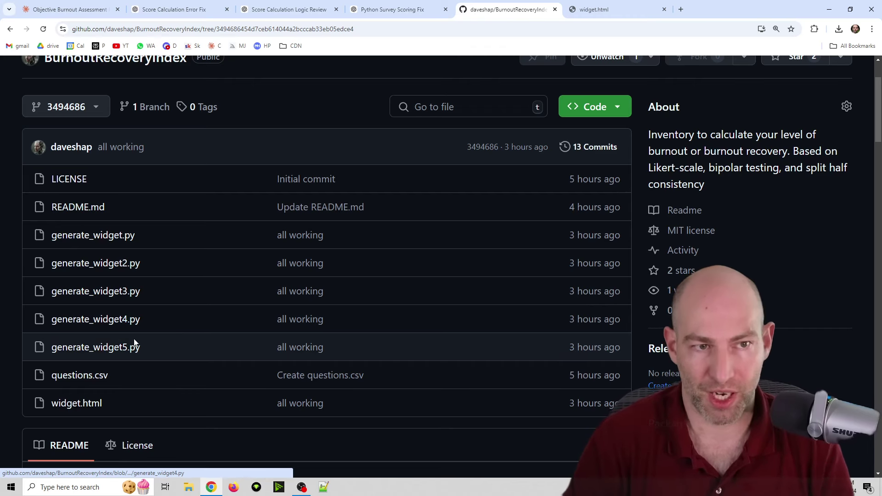
pyautogui.scroll(2, 184, 301)
# Step: Look through the open chats and settle on the Python Survey Scoring Fix conversation
pyautogui.click(330, 6)
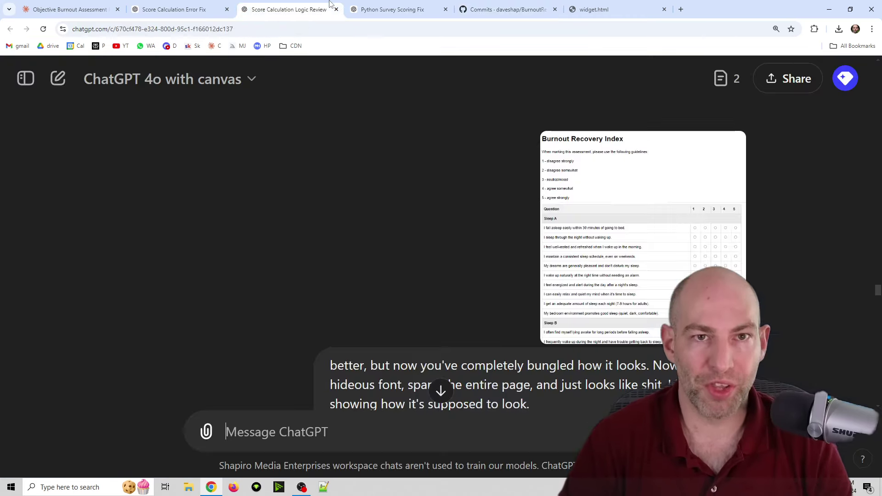
pyautogui.scroll(-4, 360, 232)
pyautogui.scroll(4, 359, 231)
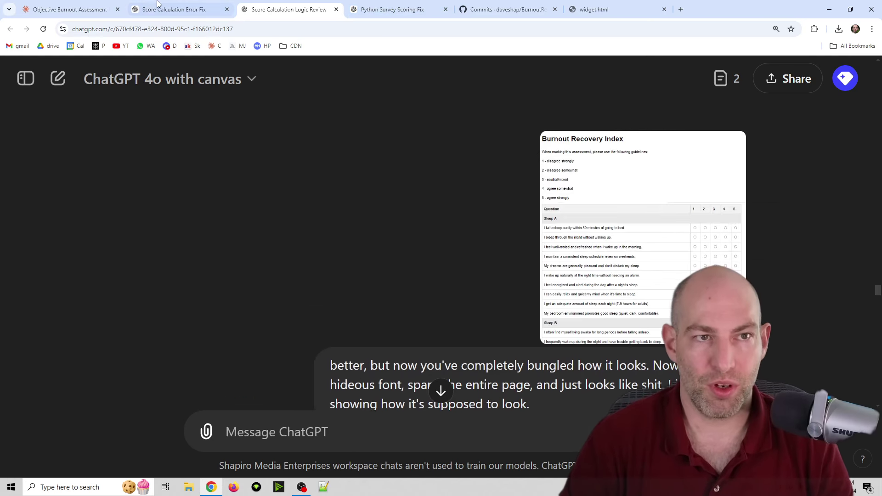
pyautogui.click(88, 5)
pyautogui.click(207, 9)
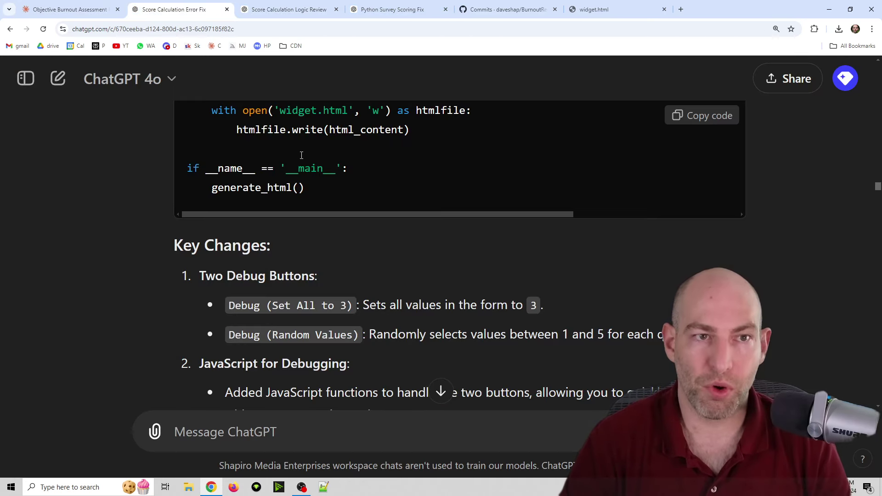
pyautogui.click(283, 5)
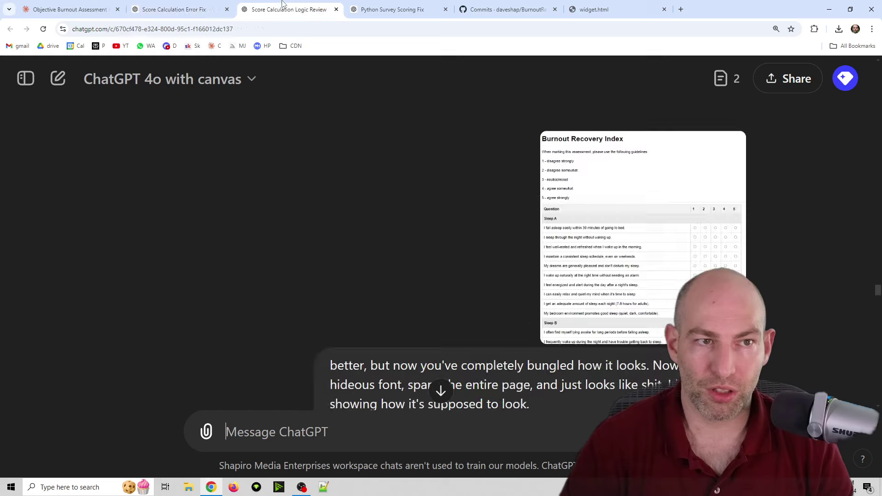
pyautogui.click(392, 5)
# Step: Read the Set A / Set B scoring problem description in the first prompt
pyautogui.scroll(-15, 778, 252)
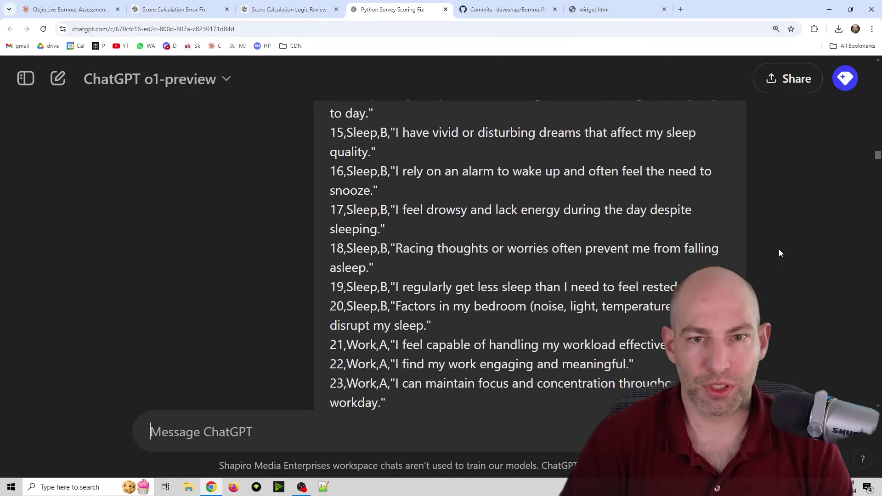
pyautogui.moveTo(879, 188); pyautogui.dragTo(873, 62)
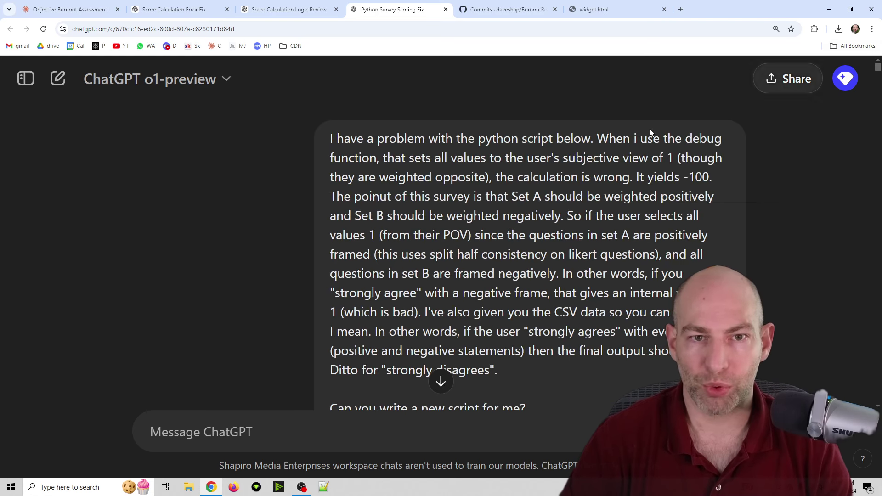
pyautogui.moveTo(501, 326); pyautogui.dragTo(524, 351)
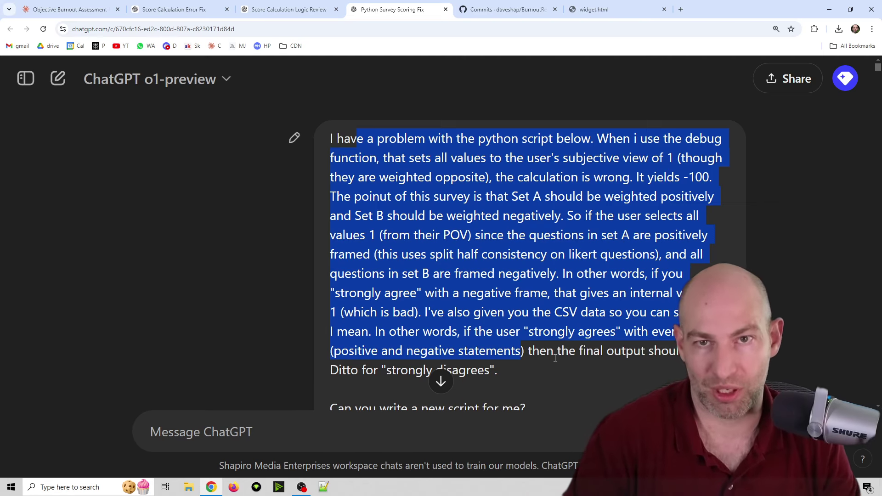
pyautogui.scroll(-2, 526, 316)
pyautogui.scroll(2, 517, 321)
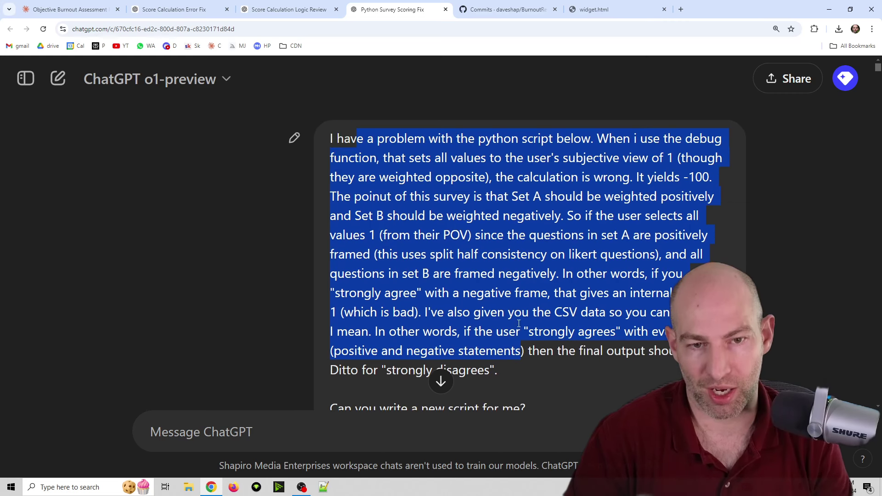
pyautogui.moveTo(337, 138); pyautogui.dragTo(574, 261)
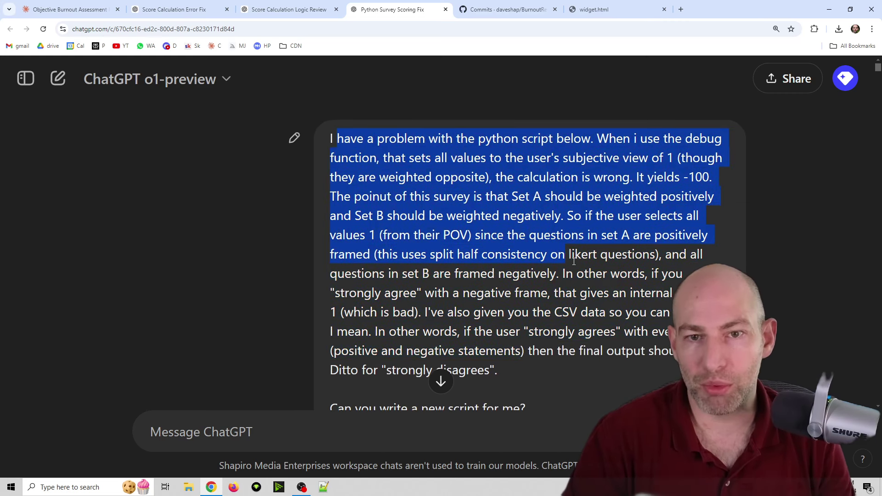
pyautogui.scroll(-8, 513, 258)
pyautogui.scroll(3, 368, 223)
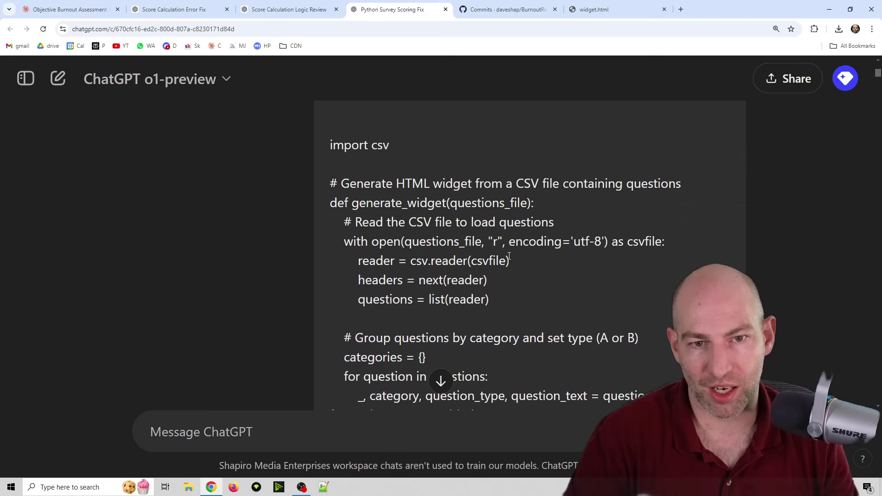
# Step: Review the original script pasted in the prompt, down to the Physical Health aches question
pyautogui.moveTo(368, 224); pyautogui.dragTo(470, 314)
pyautogui.scroll(-15, 517, 349)
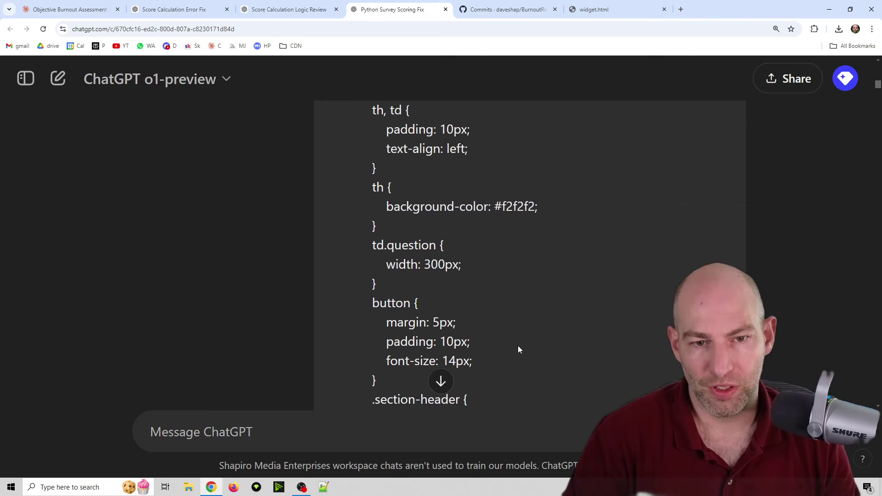
pyautogui.scroll(-5, 521, 341)
pyautogui.moveTo(875, 103); pyautogui.dragTo(879, 158)
pyautogui.scroll(-2, 879, 158)
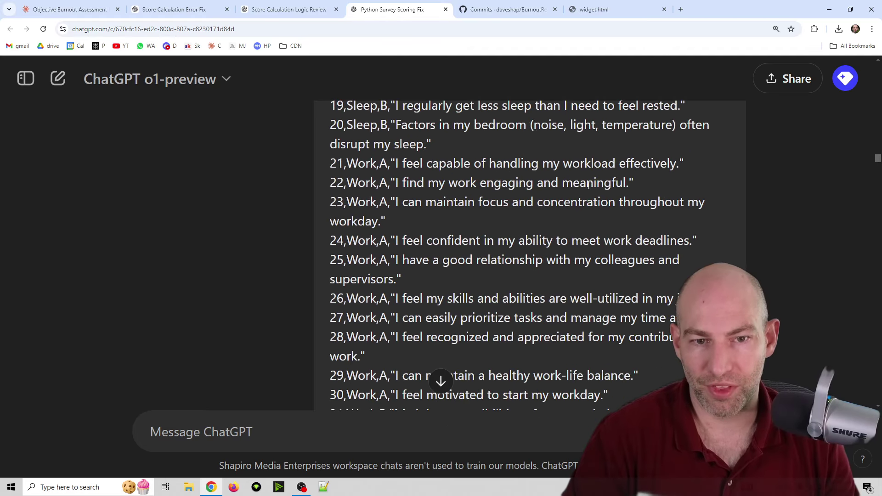
pyautogui.moveTo(535, 201); pyautogui.dragTo(643, 285)
pyautogui.scroll(-9, 644, 285)
pyautogui.scroll(-4, 713, 240)
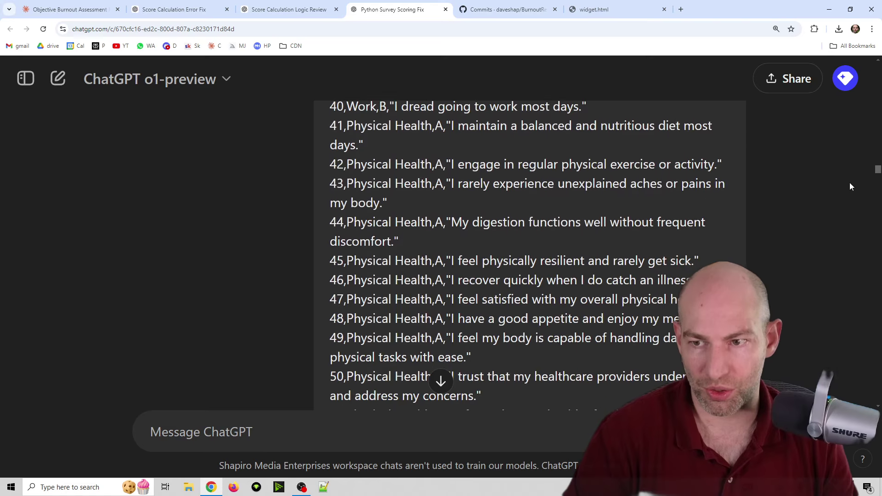
pyautogui.moveTo(874, 172); pyautogui.dragTo(877, 303)
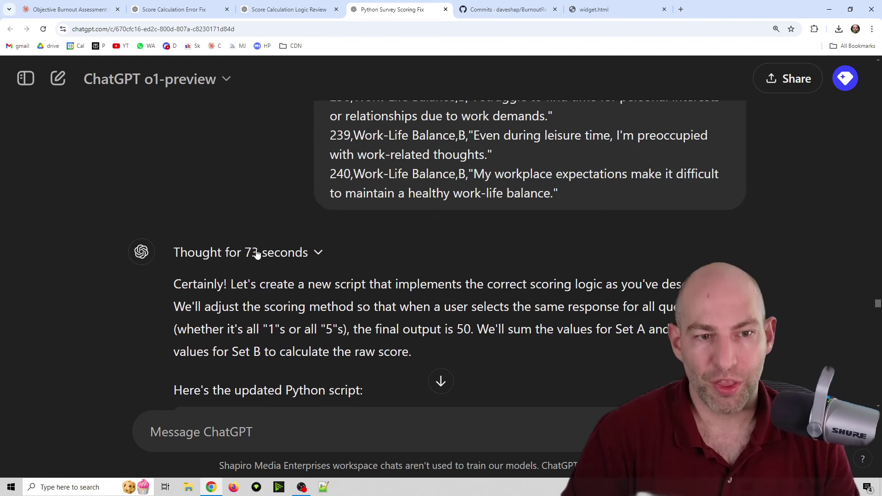
# Step: Expand the 'Thought for 73 seconds' reasoning and read through its steps
pyautogui.click(311, 258)
pyautogui.scroll(-2, 317, 276)
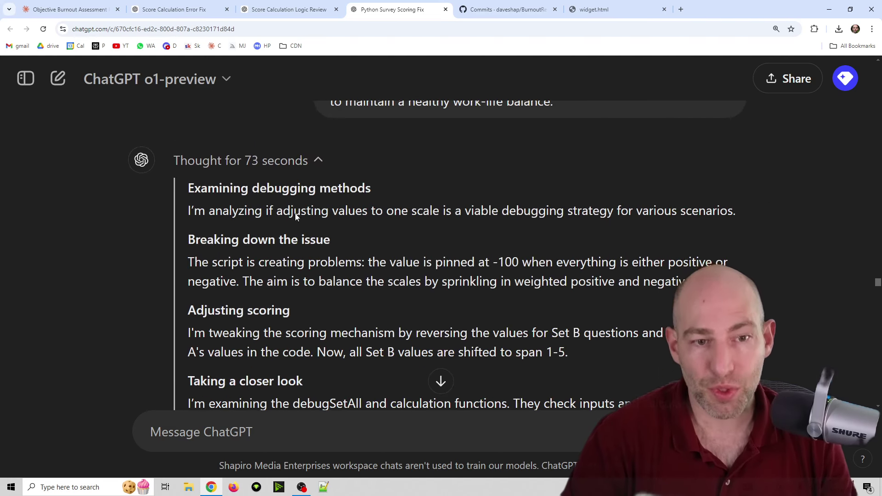
pyautogui.moveTo(303, 207); pyautogui.dragTo(500, 212)
pyautogui.scroll(-2, 455, 244)
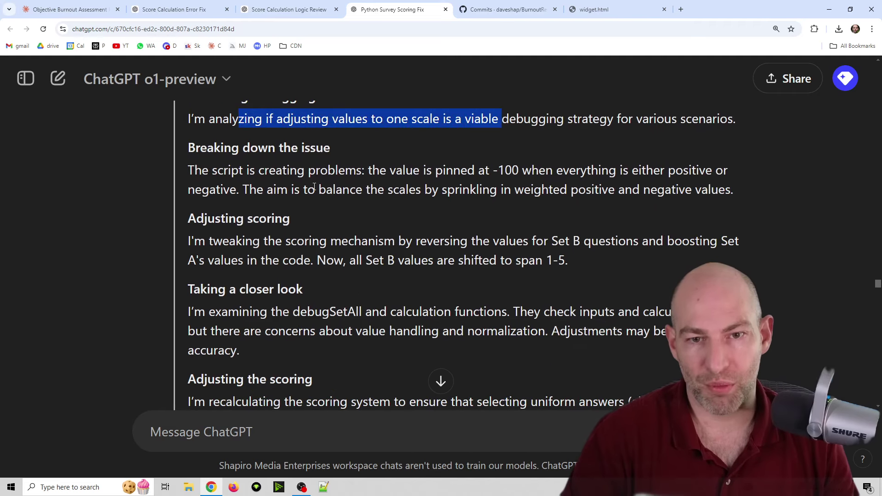
pyautogui.moveTo(276, 170); pyautogui.dragTo(573, 192)
pyautogui.click(536, 182)
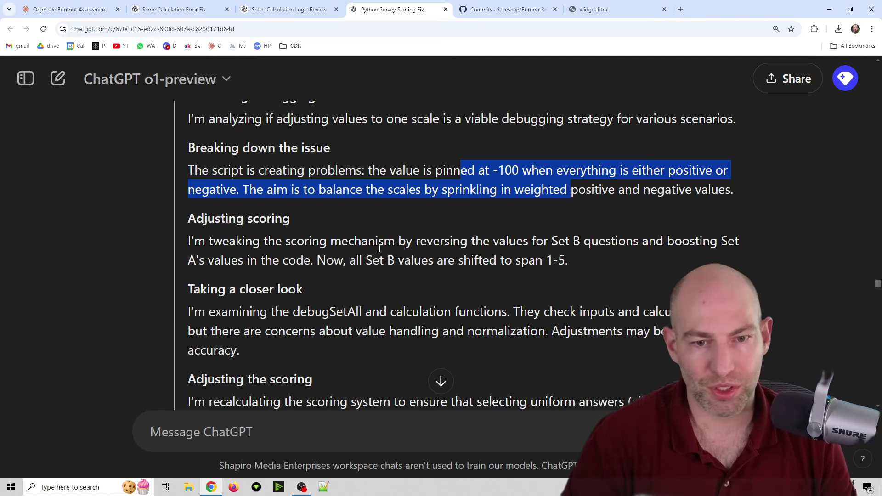
pyautogui.scroll(-5, 379, 249)
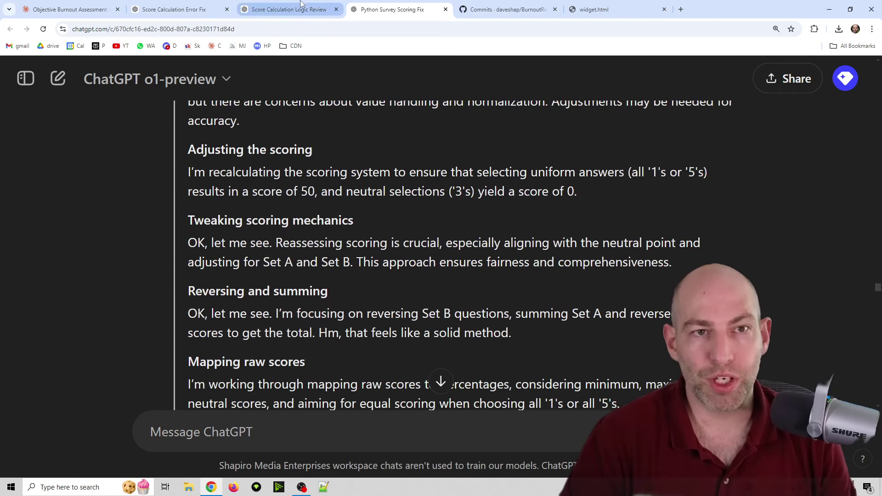
# Step: Browse the repository tree at the 'all working' commit 3494686, listing generate_widget.py through generate_widget5.py
pyautogui.click(505, 9)
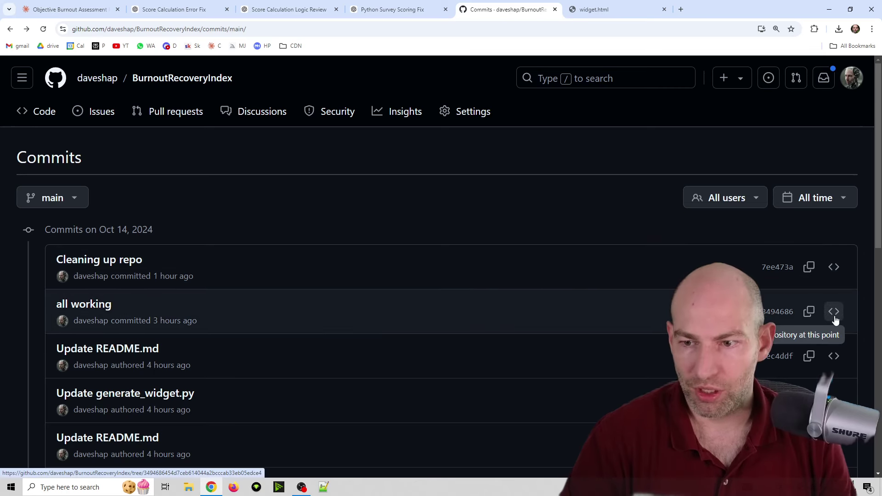
pyautogui.click(833, 313)
pyautogui.scroll(-3, 243, 253)
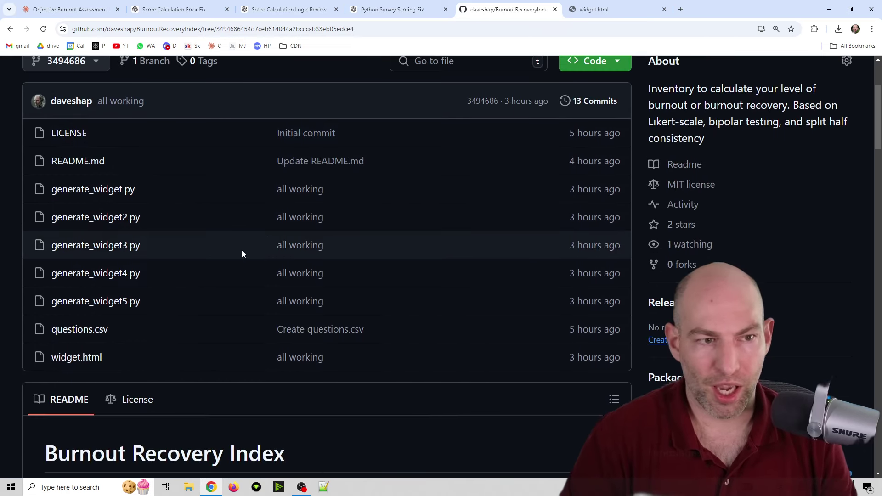
pyautogui.scroll(2, 243, 254)
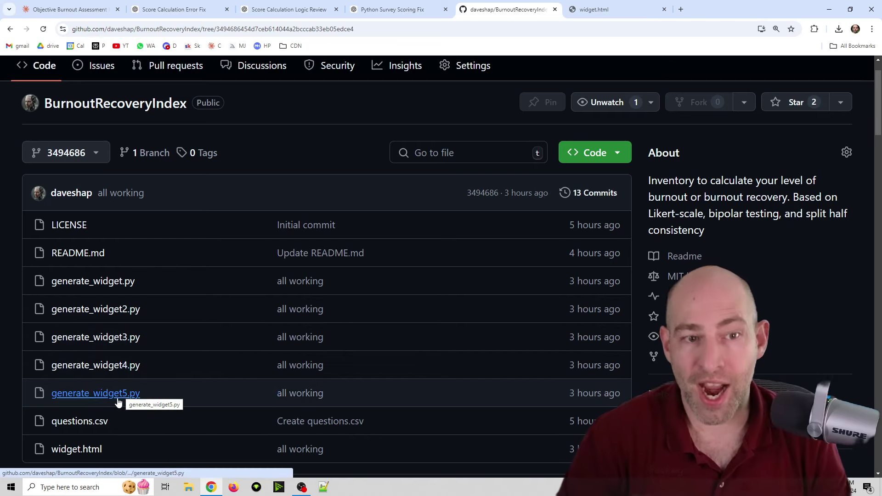
# Step: Review the reasoning on recalculating scores: reversing, summing, raw score mapping and score range
pyautogui.click(376, 4)
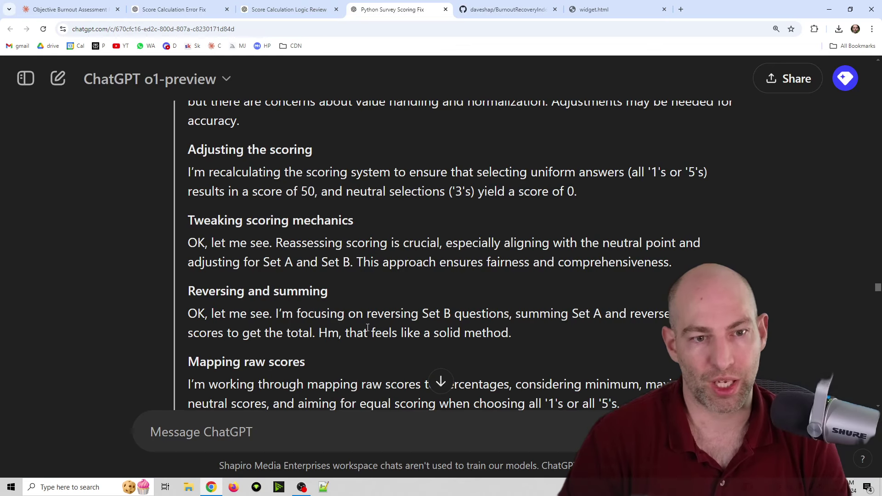
pyautogui.scroll(-3, 367, 328)
pyautogui.scroll(4, 260, 197)
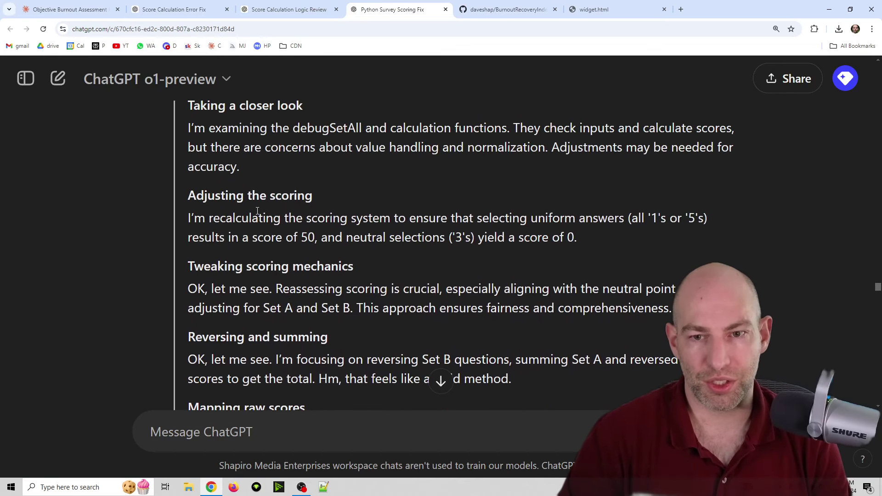
pyautogui.moveTo(257, 211); pyautogui.dragTo(437, 290)
pyautogui.scroll(-3, 360, 309)
pyautogui.moveTo(296, 222); pyautogui.dragTo(355, 310)
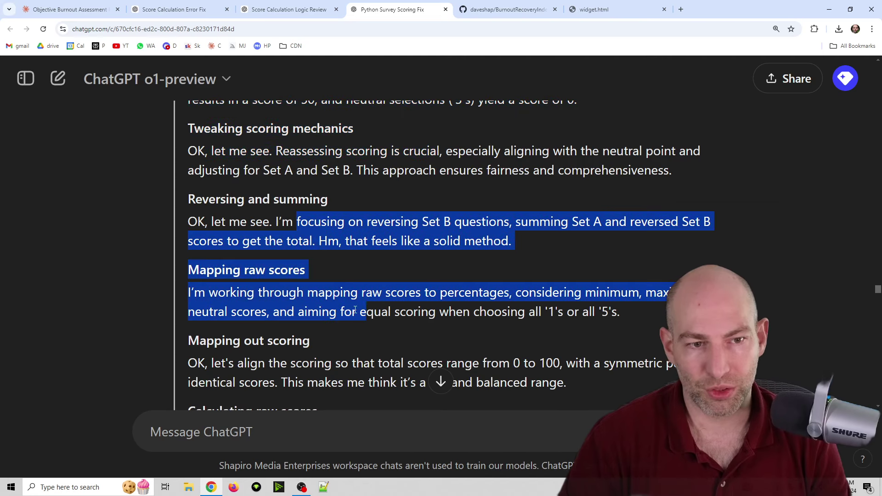
pyautogui.moveTo(260, 276); pyautogui.dragTo(328, 314)
pyautogui.scroll(-3, 328, 317)
pyautogui.moveTo(273, 226); pyautogui.dragTo(274, 279)
pyautogui.click(319, 307)
# Step: Scroll through the generated code to the consistency and HTML structure notes
pyautogui.scroll(-4, 276, 196)
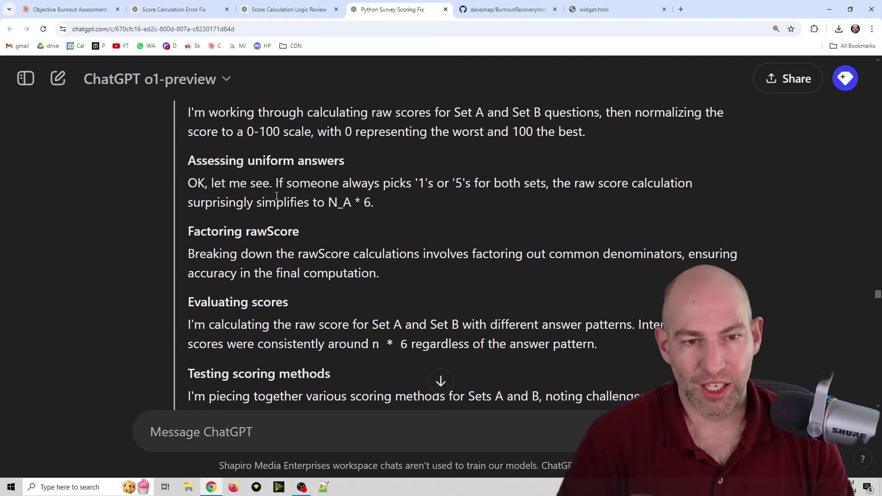
pyautogui.scroll(-6, 312, 293)
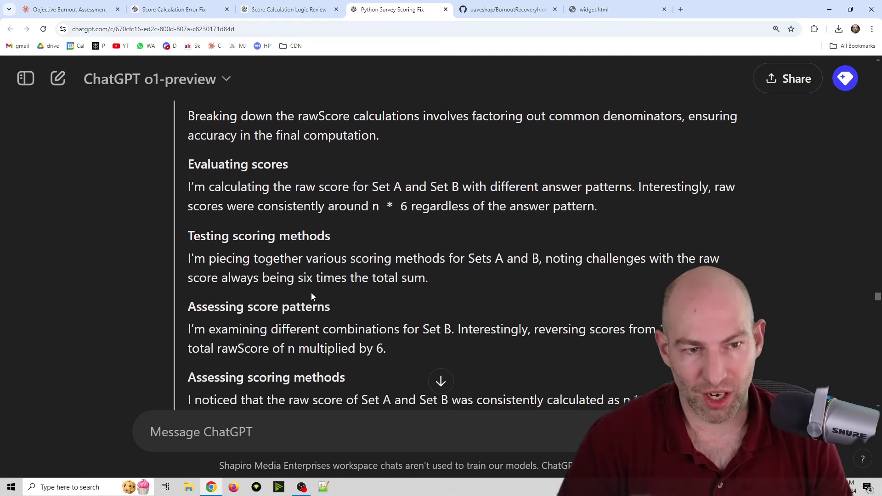
pyautogui.scroll(-4, 326, 258)
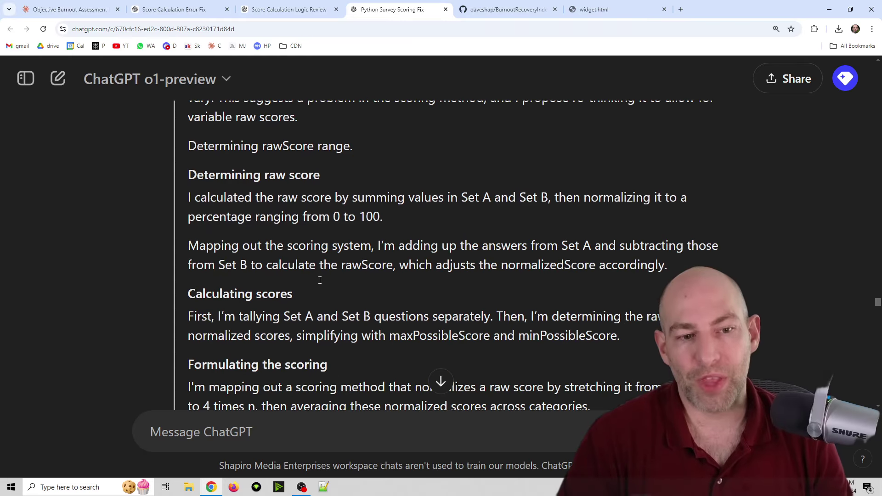
pyautogui.scroll(-5, 361, 313)
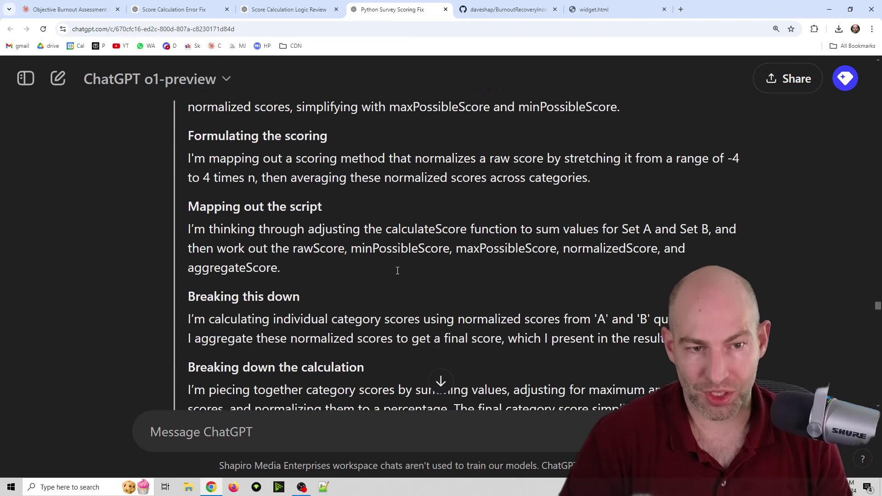
pyautogui.scroll(4, 418, 277)
pyautogui.scroll(4, 418, 273)
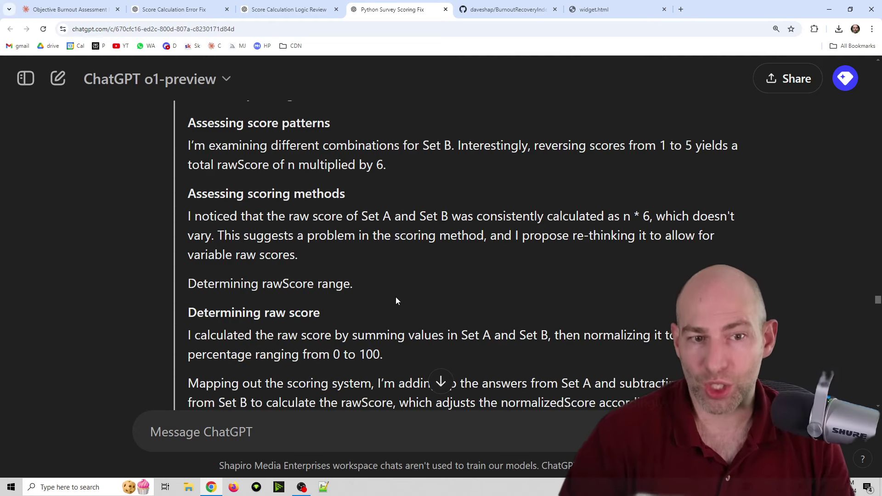
pyautogui.scroll(-8, 396, 297)
pyautogui.scroll(-7, 377, 280)
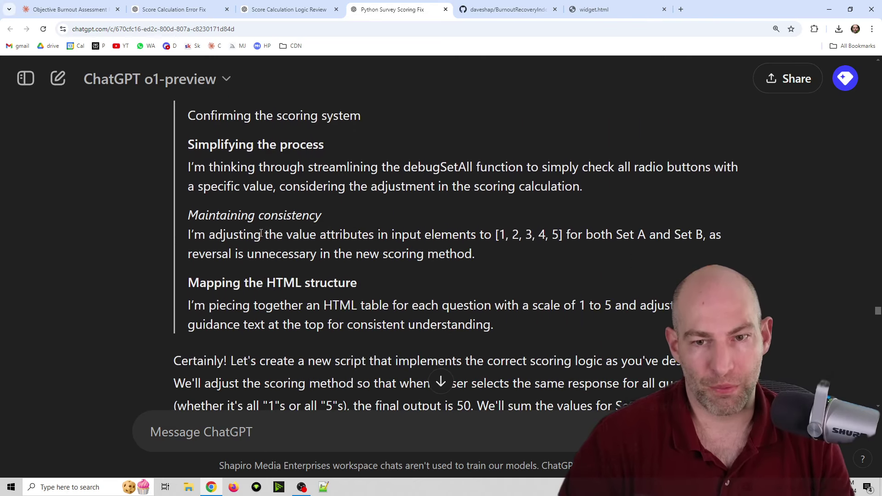
pyautogui.moveTo(259, 231); pyautogui.dragTo(363, 285)
pyautogui.scroll(-13, 405, 316)
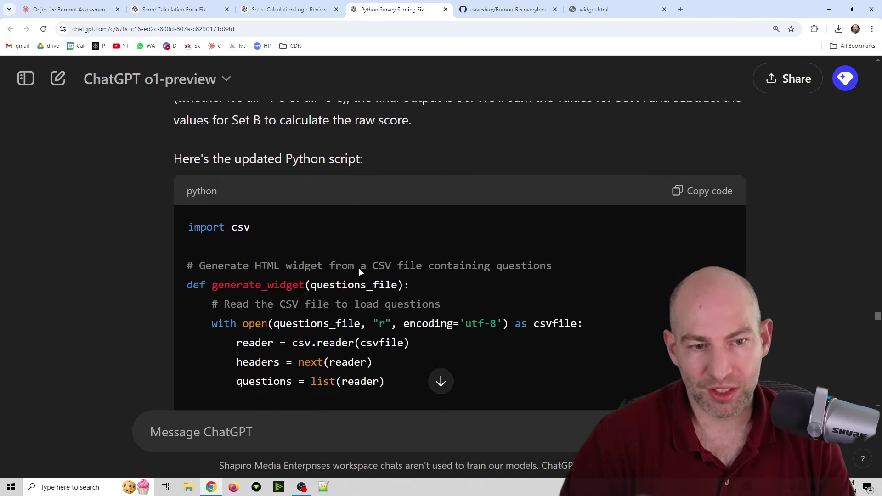
pyautogui.scroll(-20, 362, 266)
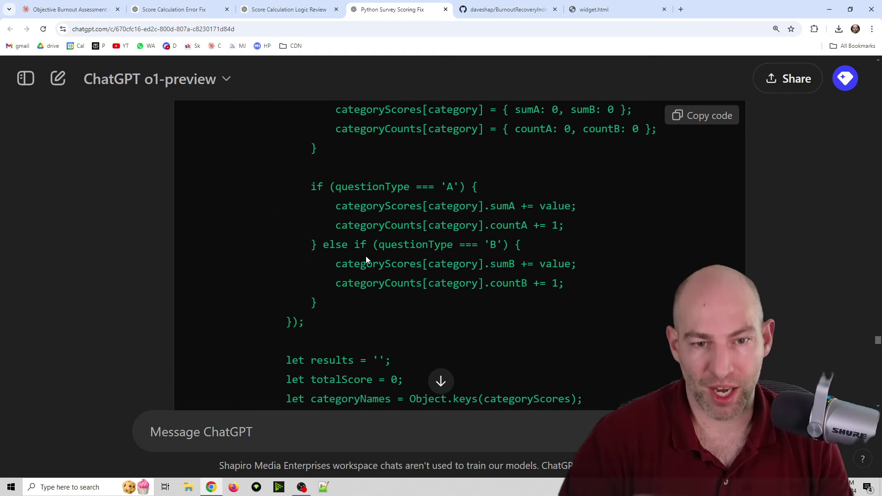
pyautogui.scroll(-20, 367, 256)
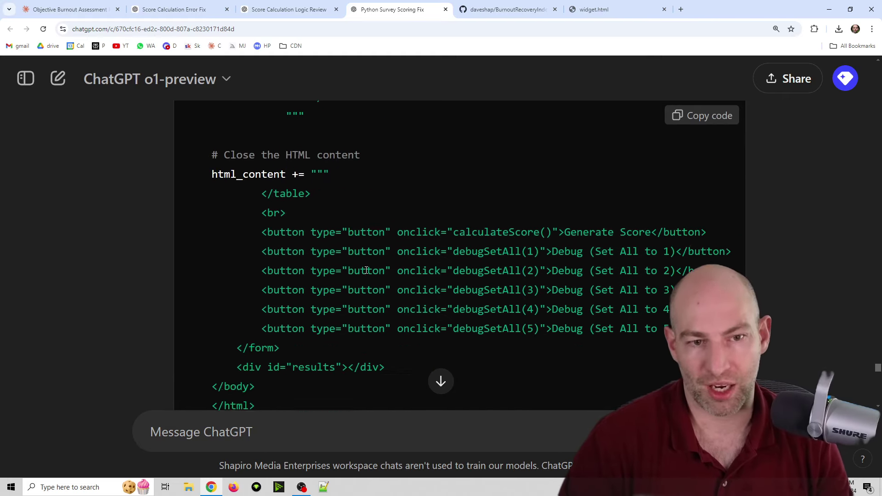
pyautogui.scroll(-5, 367, 275)
# Step: Check the survey page in widget.html, then scroll back to the first prompt before returning to GitHub
pyautogui.click(615, 11)
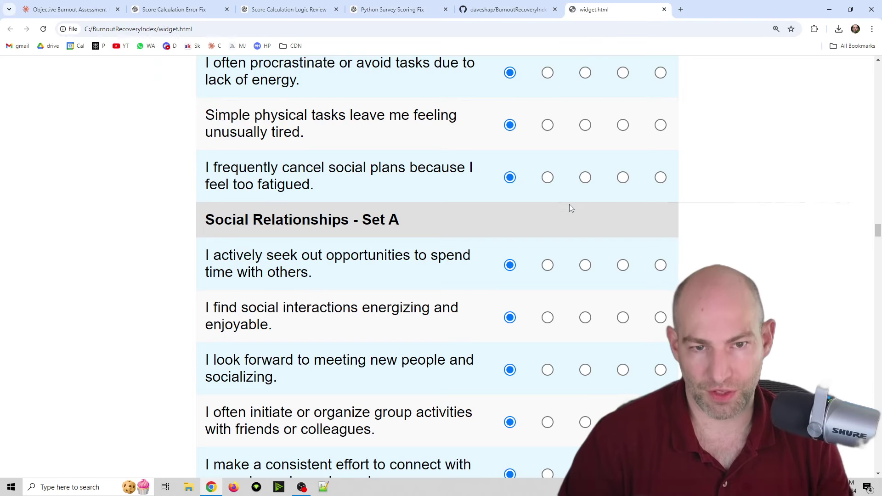
pyautogui.scroll(-4, 569, 204)
pyautogui.click(506, 9)
pyautogui.click(393, 4)
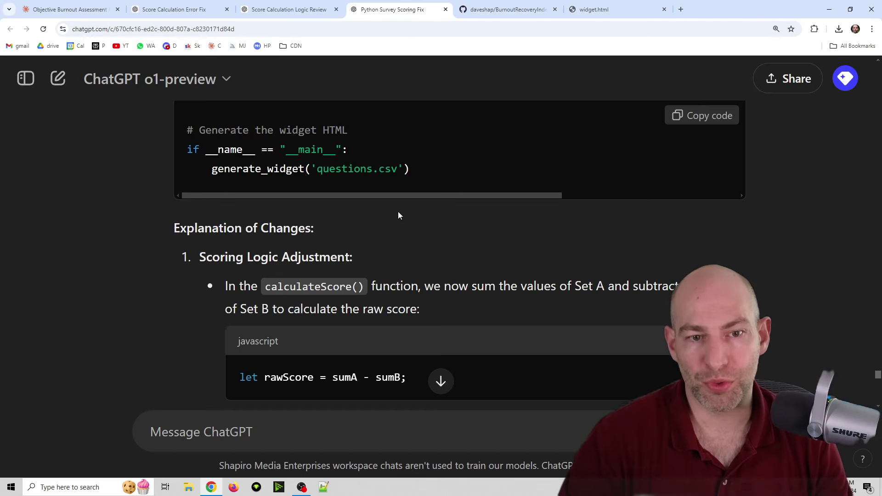
pyautogui.scroll(15, 602, 321)
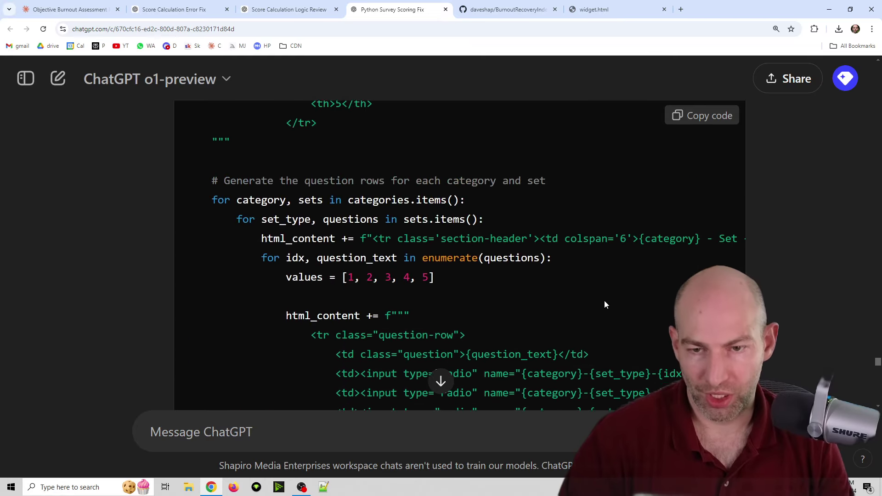
pyautogui.moveTo(878, 362); pyautogui.dragTo(879, 67)
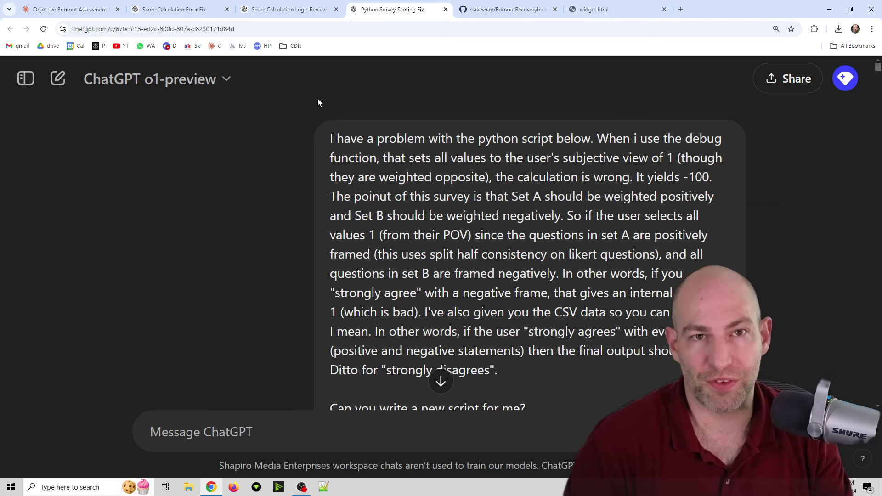
pyautogui.click(473, 6)
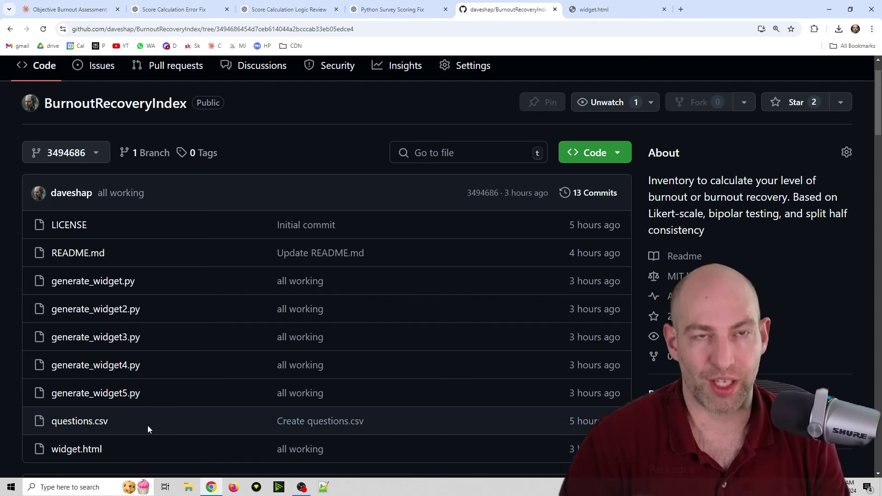
# Step: Revisit the Commits list and main's file listing, then open the Score Calculation Logic Review chat
pyautogui.hotkey('alt', 'Left')
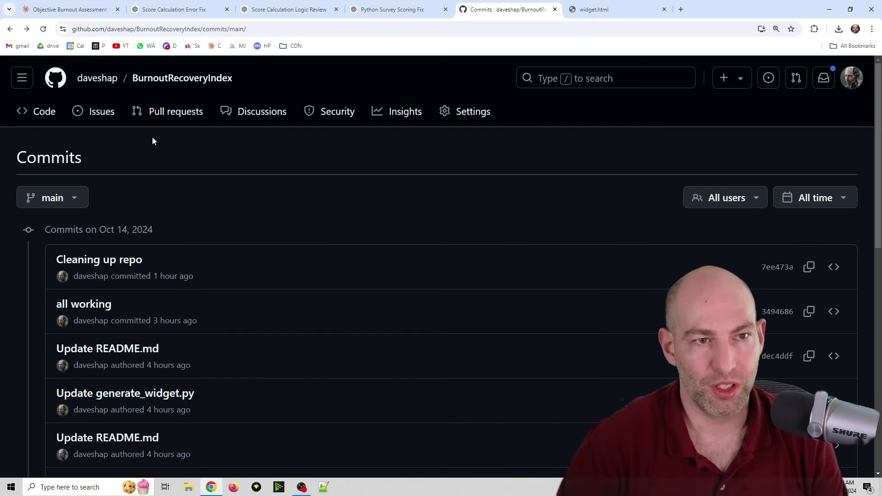
pyautogui.click(98, 113)
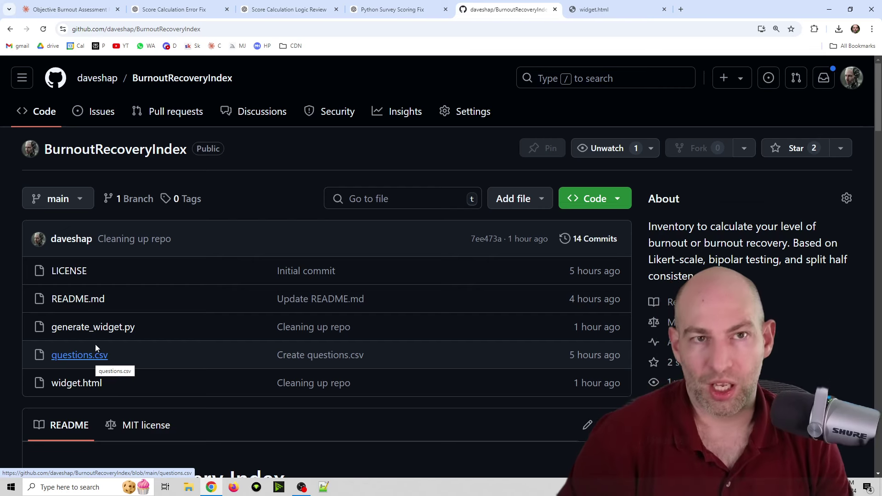
pyautogui.click(286, 6)
pyautogui.scroll(20, 290, 215)
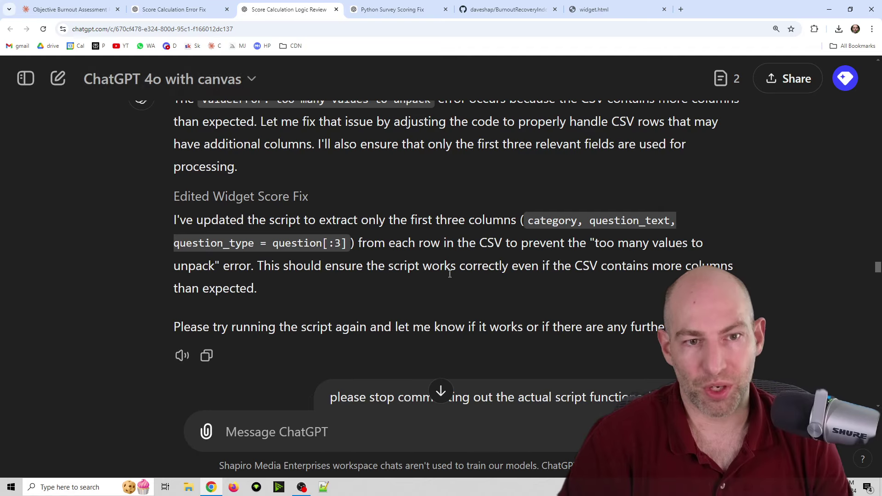
pyautogui.scroll(10, 493, 321)
pyautogui.scroll(15, 494, 323)
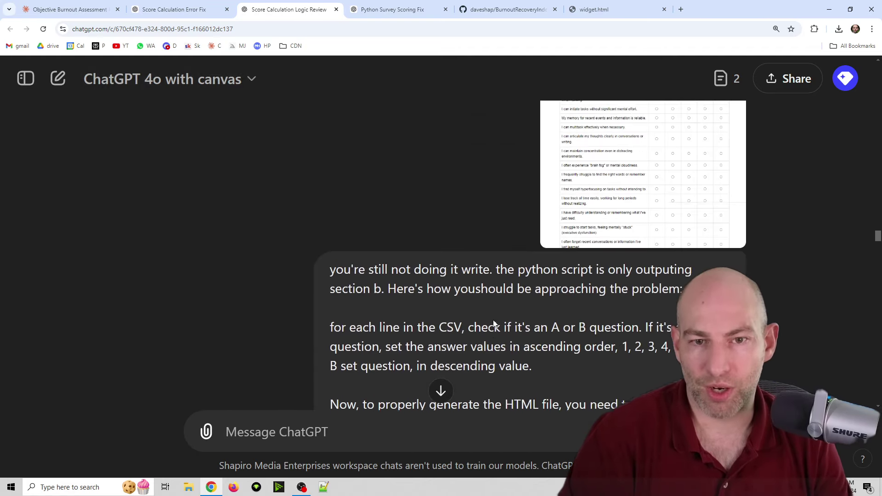
pyautogui.scroll(10, 505, 321)
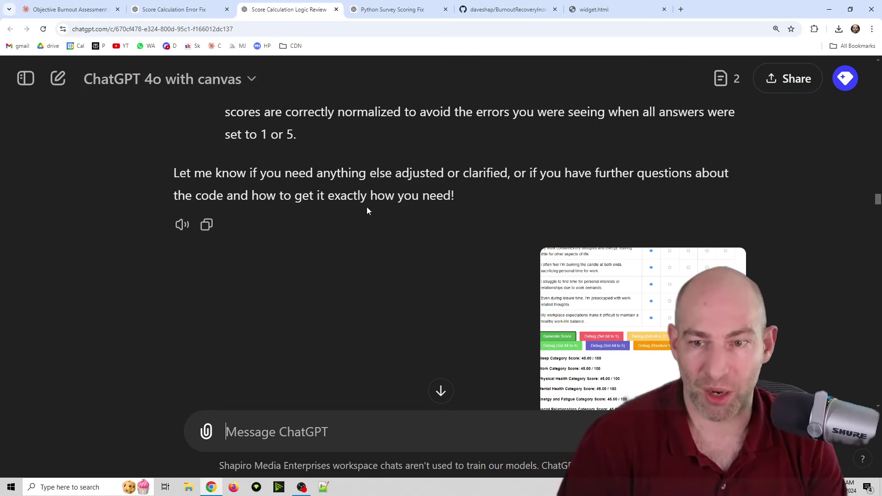
pyautogui.scroll(15, 368, 209)
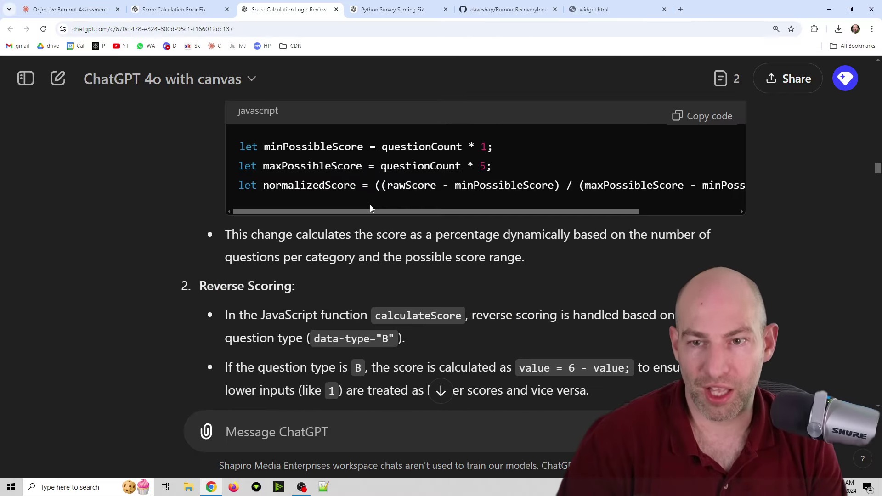
pyautogui.scroll(12, 373, 225)
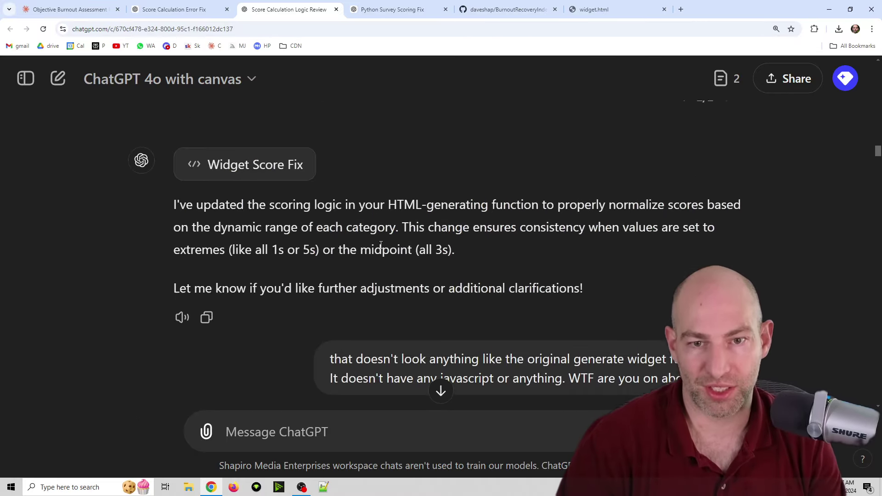
pyautogui.scroll(-9, 381, 244)
pyautogui.scroll(-15, 381, 244)
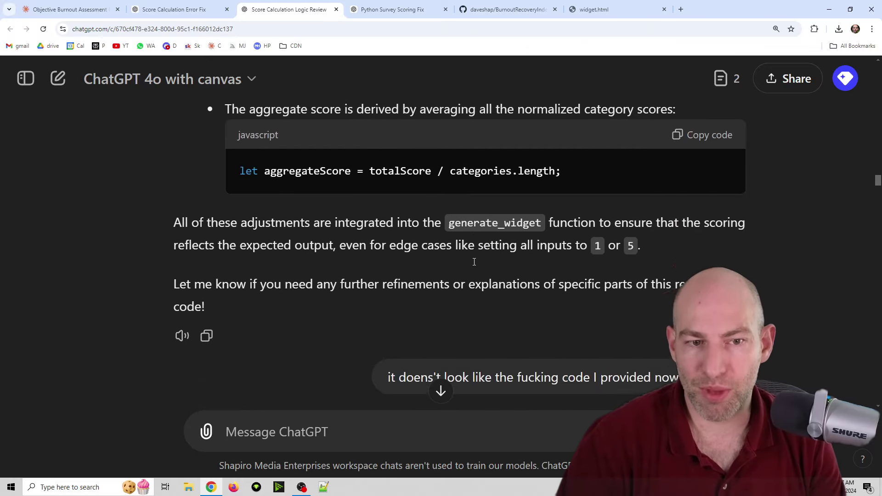
pyautogui.scroll(-10, 464, 259)
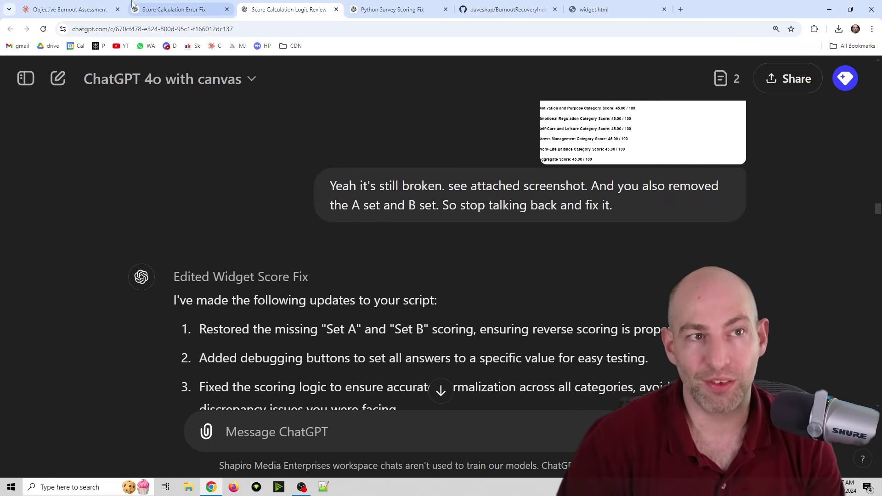
# Step: Scroll through the survey HTML question rows in Claude's Objective Burnout Assessment Inventory chat
pyautogui.click(103, 12)
pyautogui.scroll(-10, 445, 246)
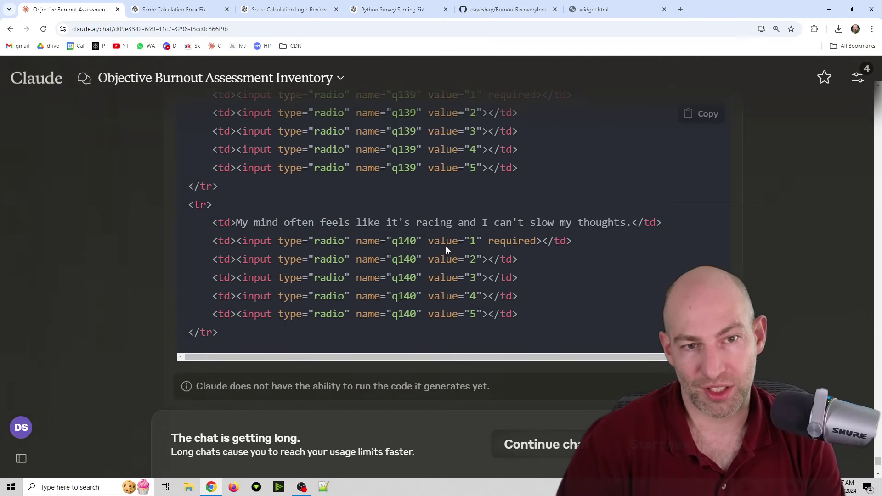
pyautogui.scroll(20, 445, 247)
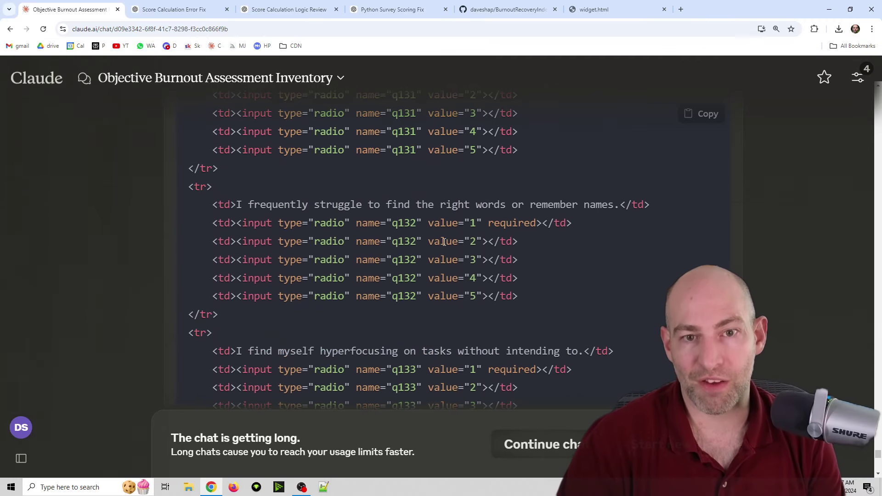
pyautogui.scroll(20, 444, 242)
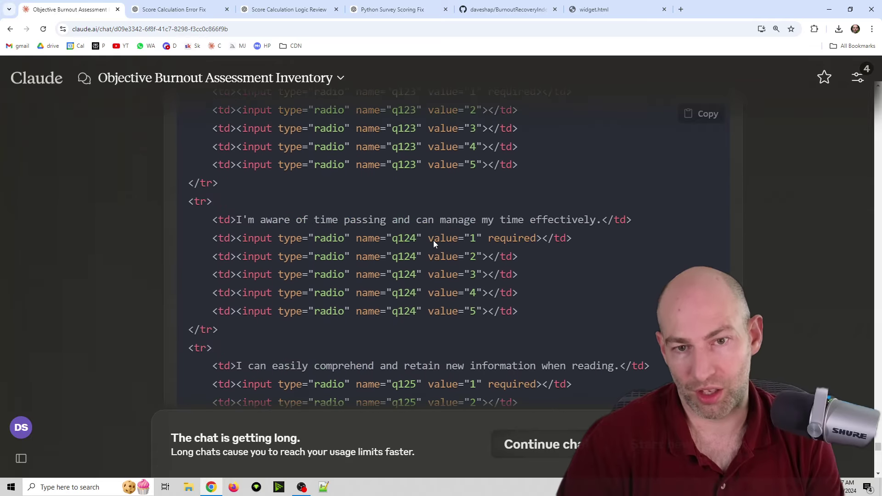
pyautogui.scroll(20, 434, 244)
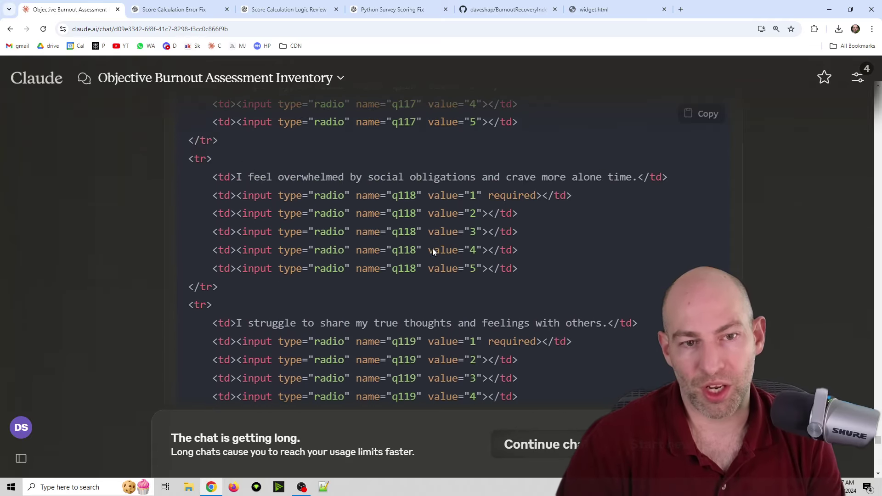
pyautogui.scroll(20, 434, 252)
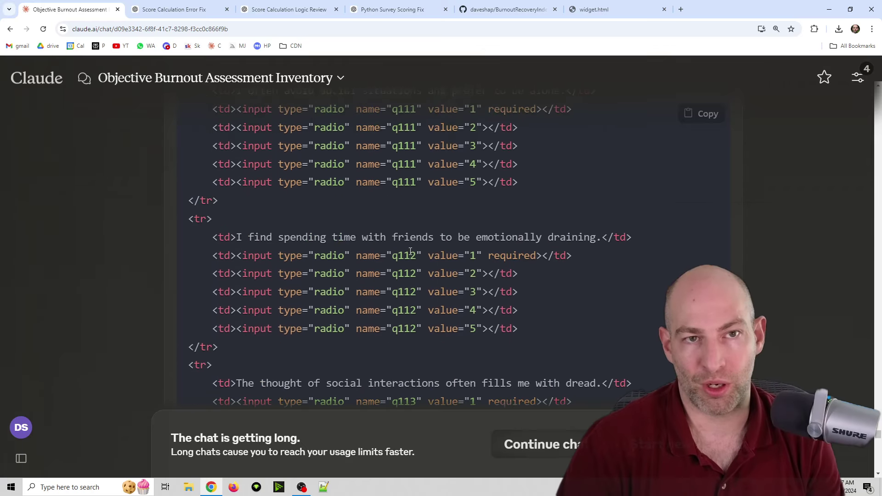
pyautogui.scroll(5, 410, 252)
# Step: Glance at the Score Calculation Error Fix chat, recheck Claude's survey HTML, then move on to the Python Survey Scoring Fix chat
pyautogui.click(193, 5)
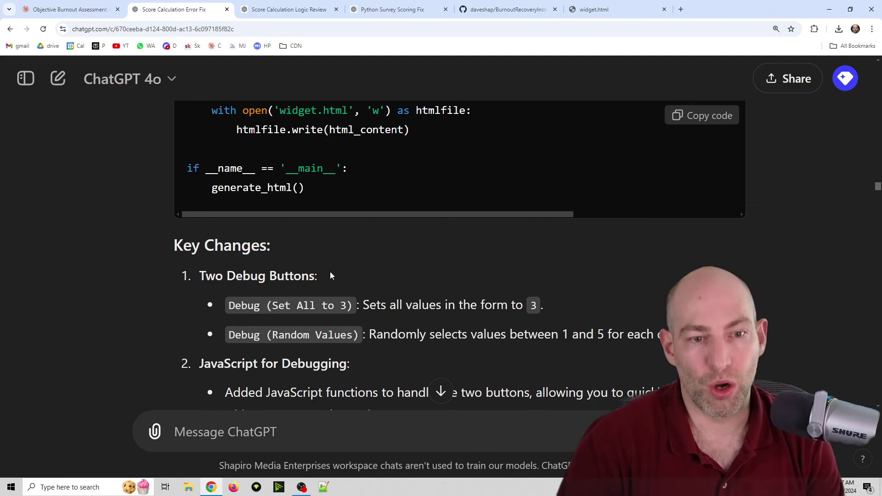
pyautogui.click(68, 5)
pyautogui.scroll(-7, 519, 294)
pyautogui.scroll(11, 516, 292)
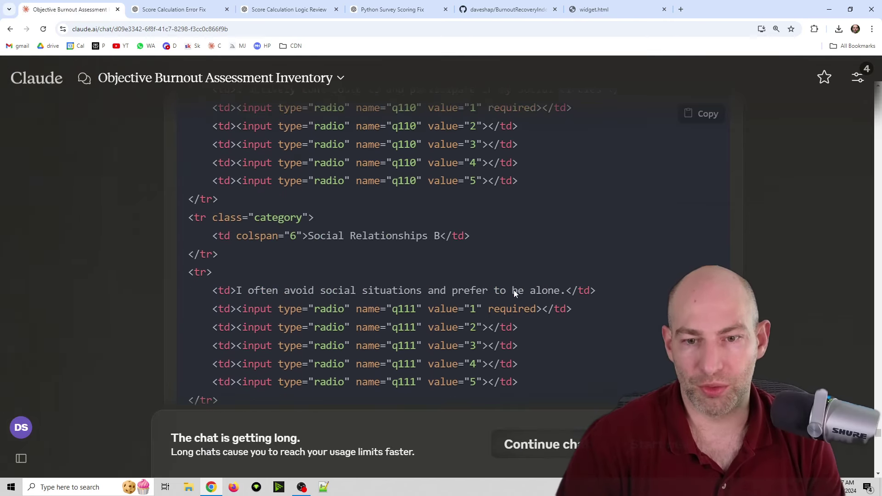
pyautogui.scroll(-3, 523, 294)
pyautogui.scroll(-15, 527, 295)
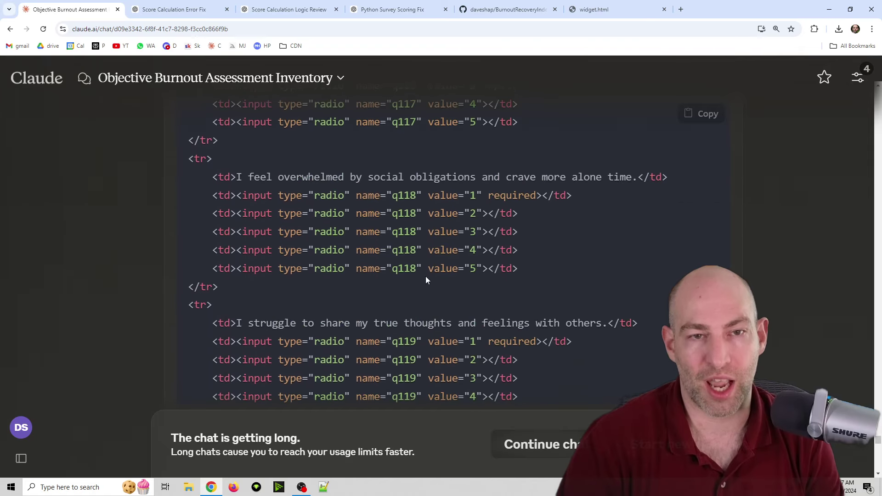
pyautogui.click(377, 6)
pyautogui.click(478, 5)
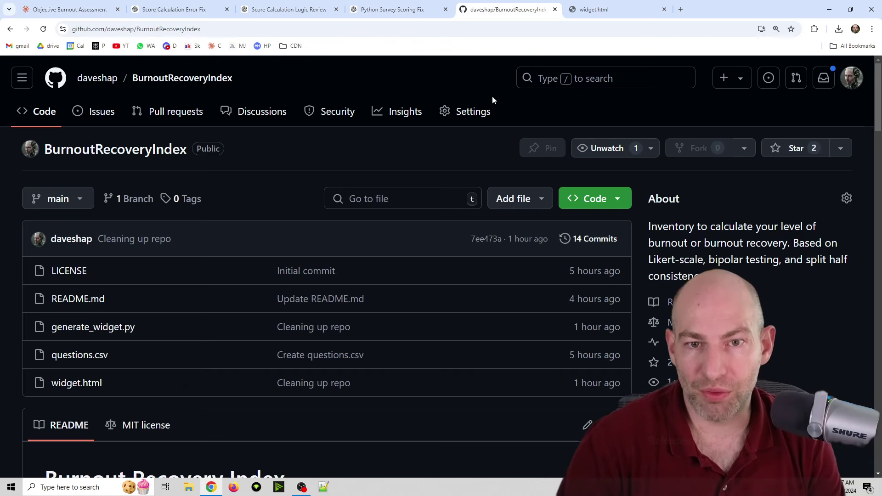
pyautogui.scroll(-14, 514, 247)
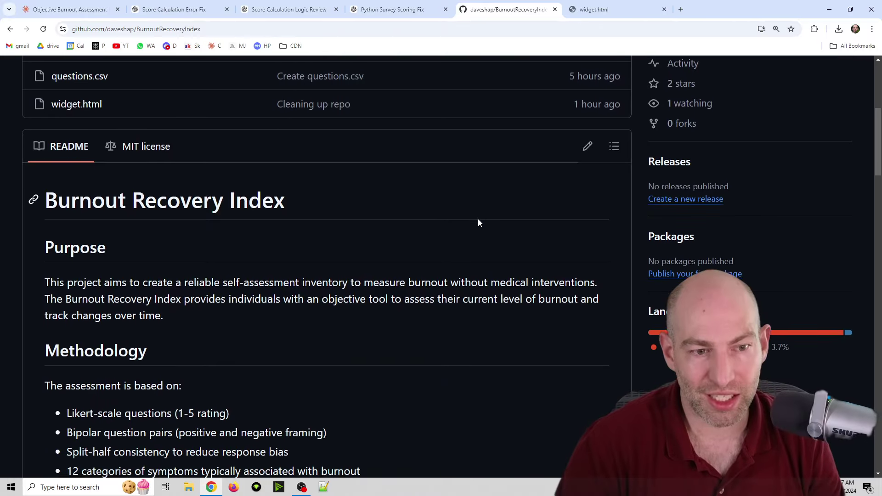
pyautogui.scroll(13, 467, 239)
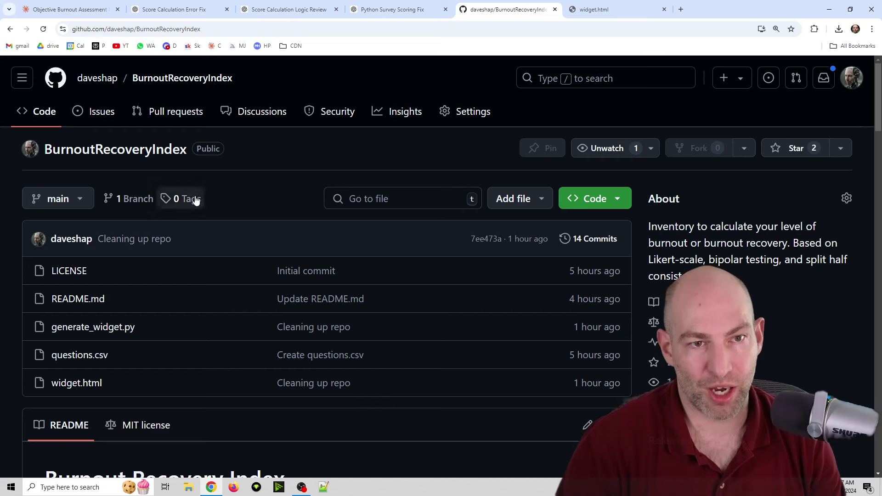
pyautogui.scroll(-4, 338, 289)
pyautogui.scroll(4, 284, 262)
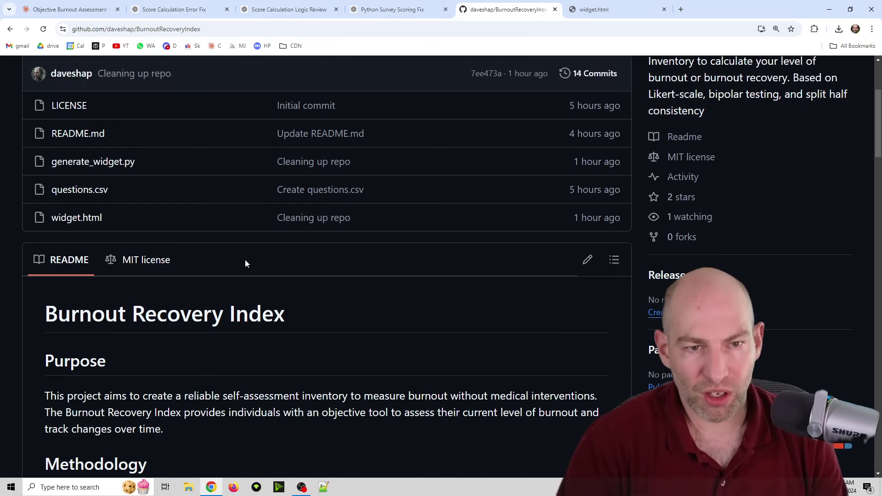